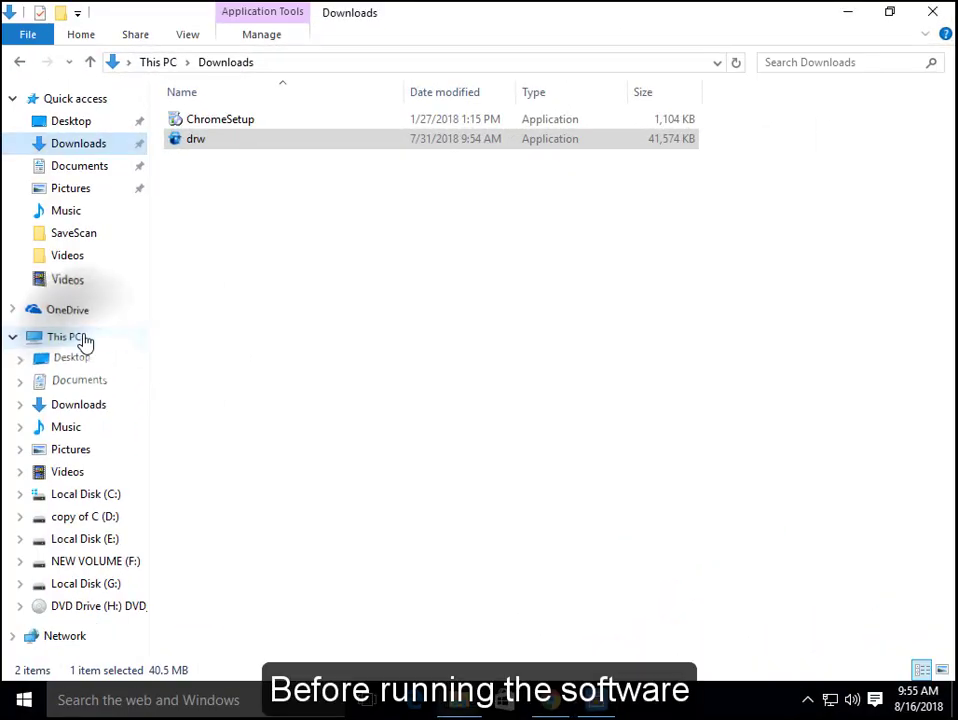
Open Disk Management in the management console for This PC and dismiss the Initialize Disk dialog without initializing Disk 3.
right_click(86, 338)
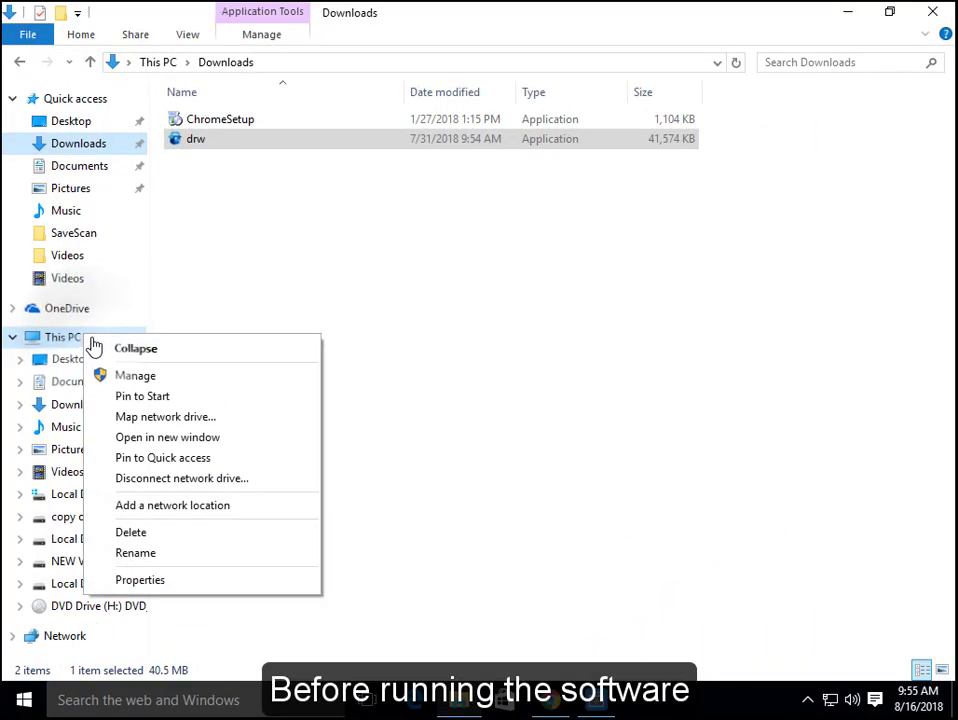
click(155, 377)
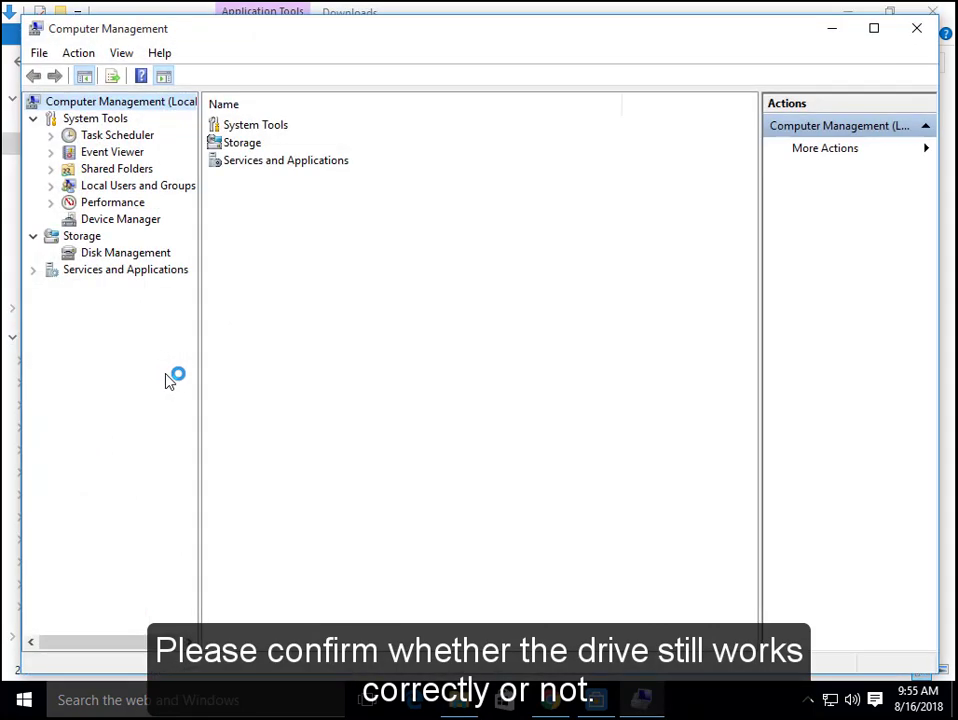
click(159, 257)
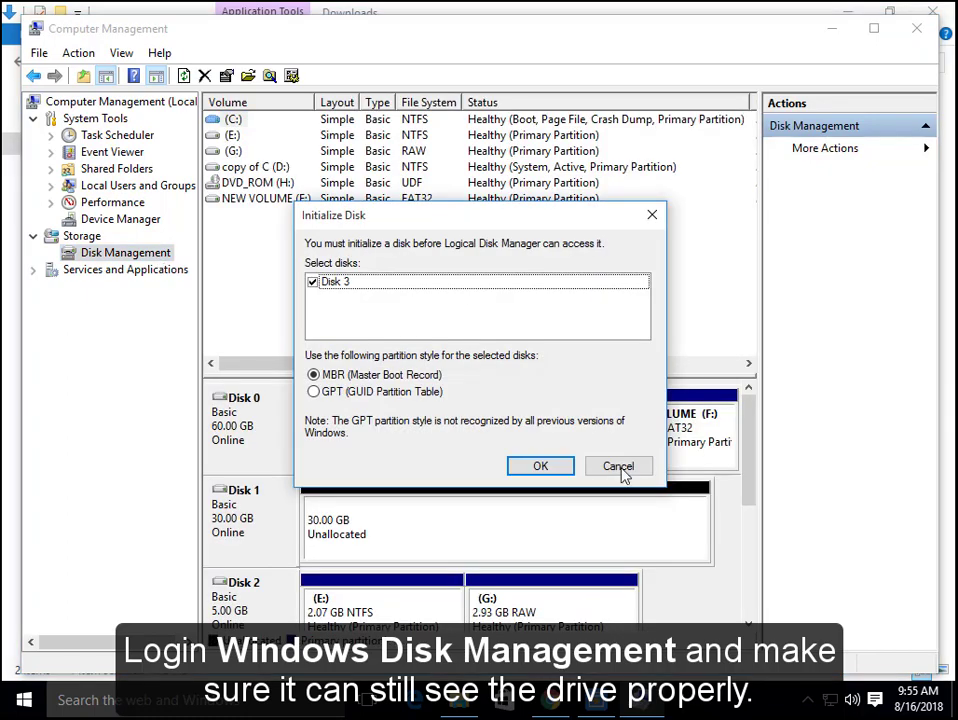
click(621, 468)
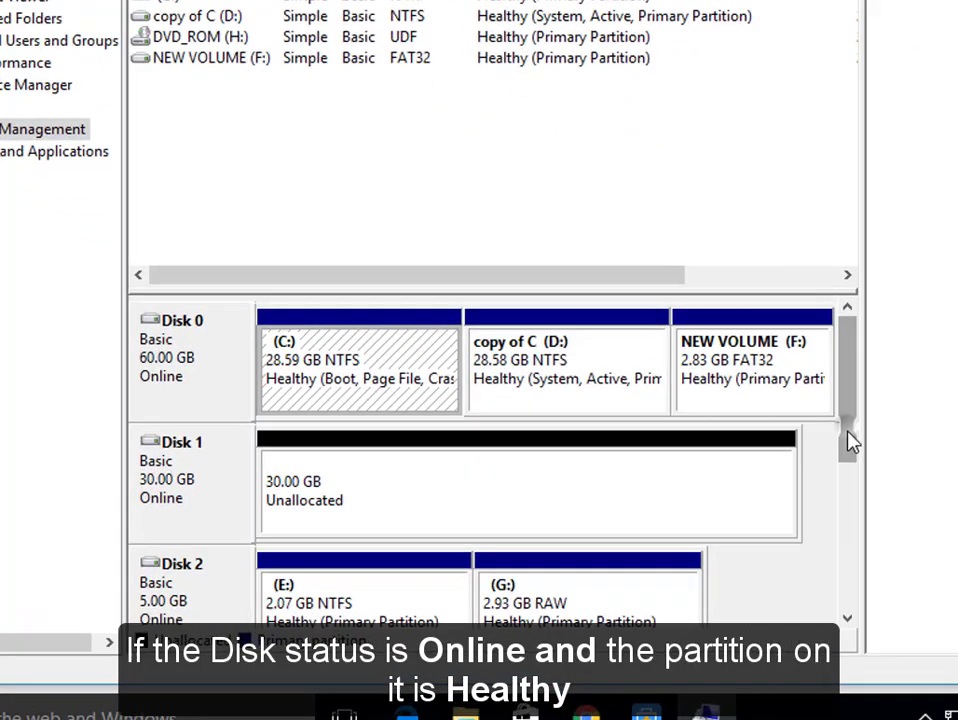
Check the disk and partition status of Disk 1, Disk 2 and Disk 3 in Disk Management.
scroll(740, 500, down, 1)
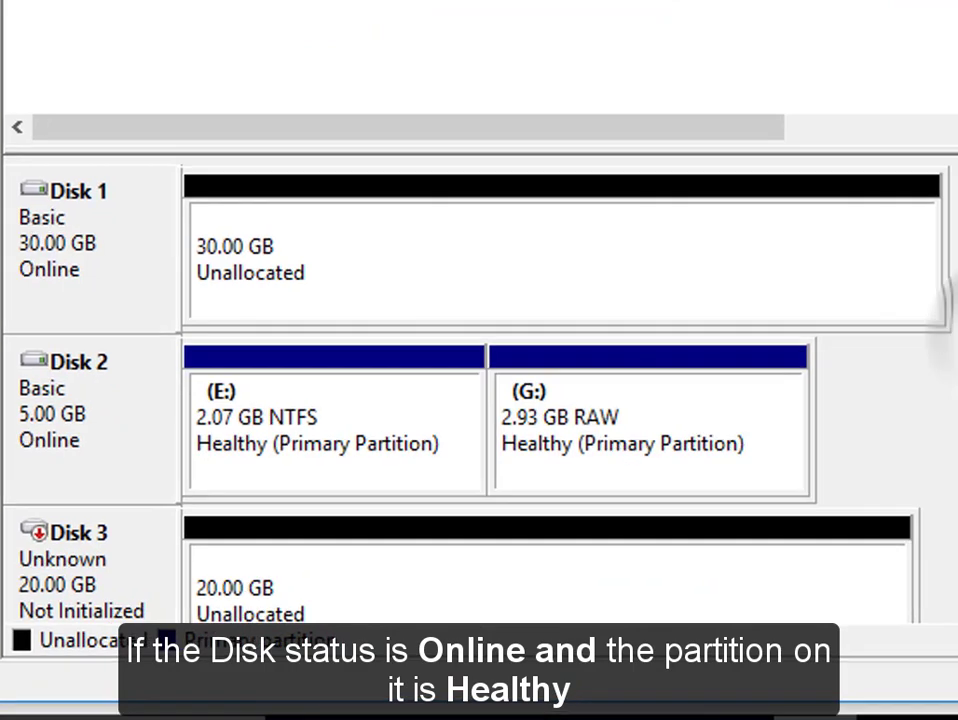
click(362, 455)
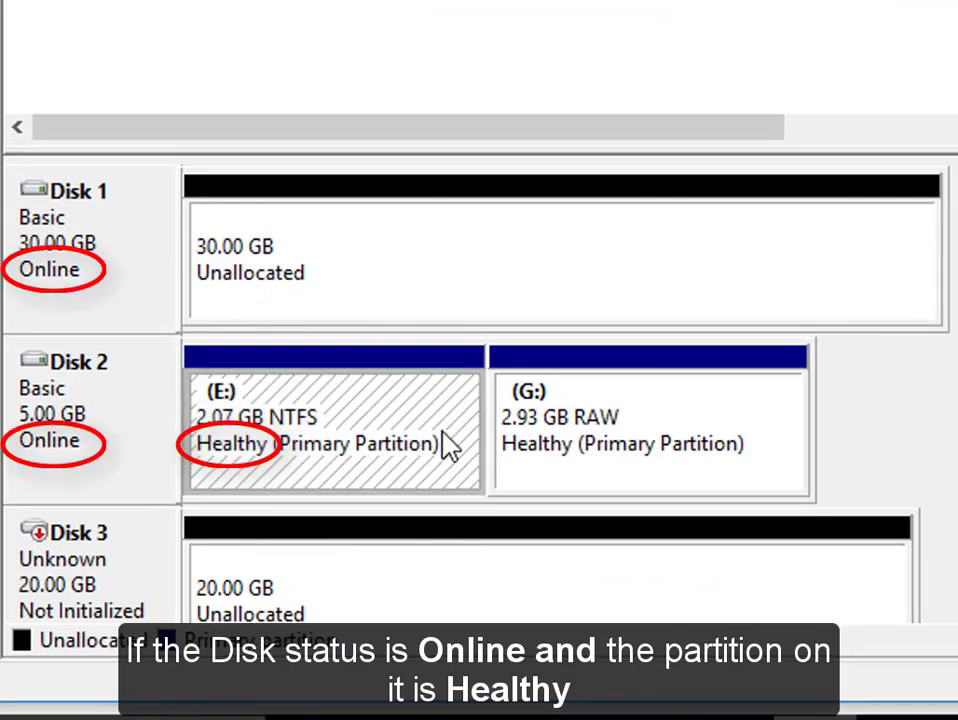
click(432, 260)
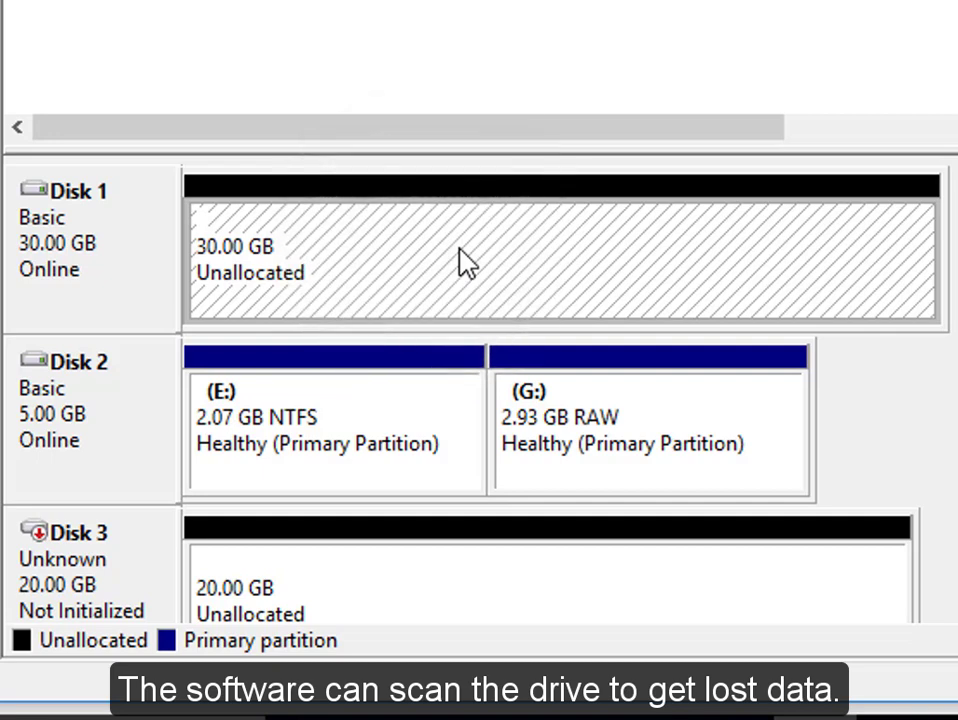
scroll(507, 505, down, 1)
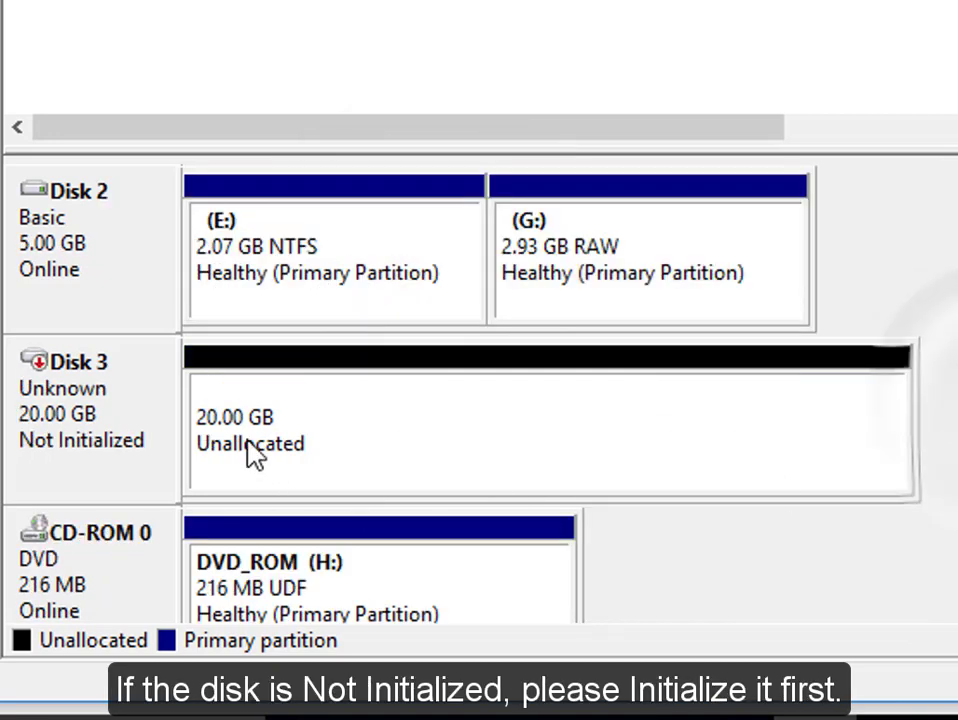
click(248, 436)
click(115, 443)
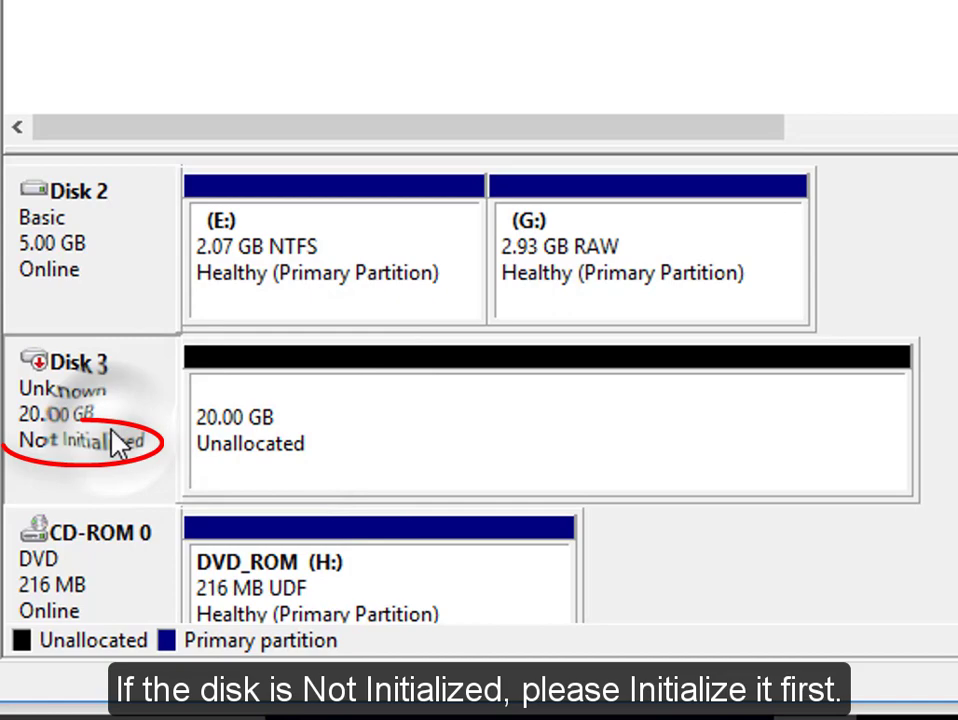
right_click(136, 415)
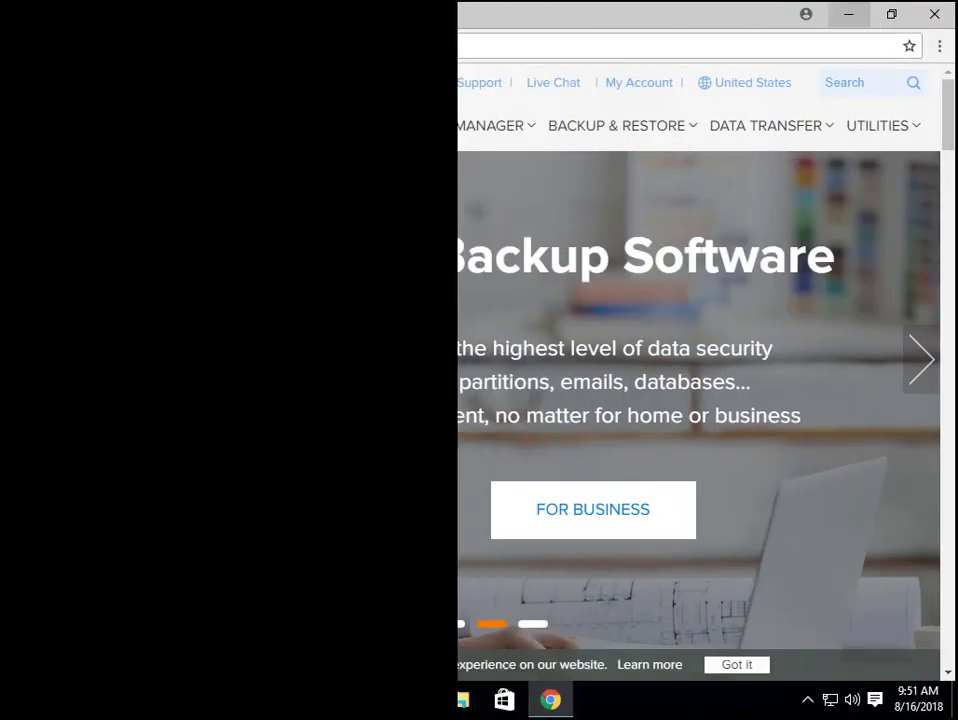
Open the Data Recovery For Windows page on the EaseUS website and review the edition comparison table.
mouse_move(335, 130)
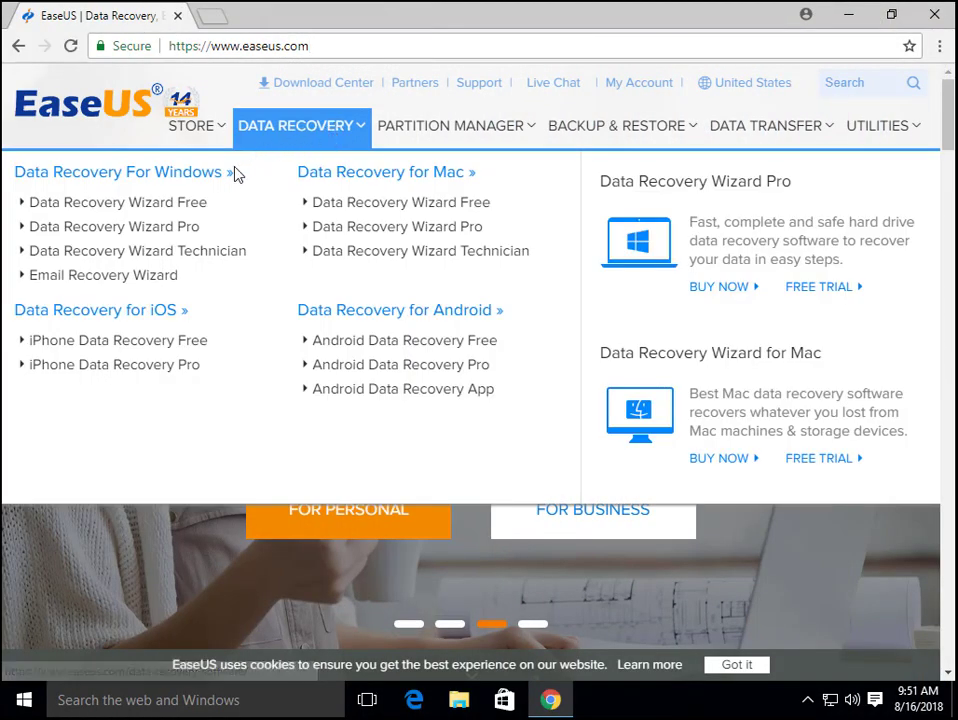
click(205, 175)
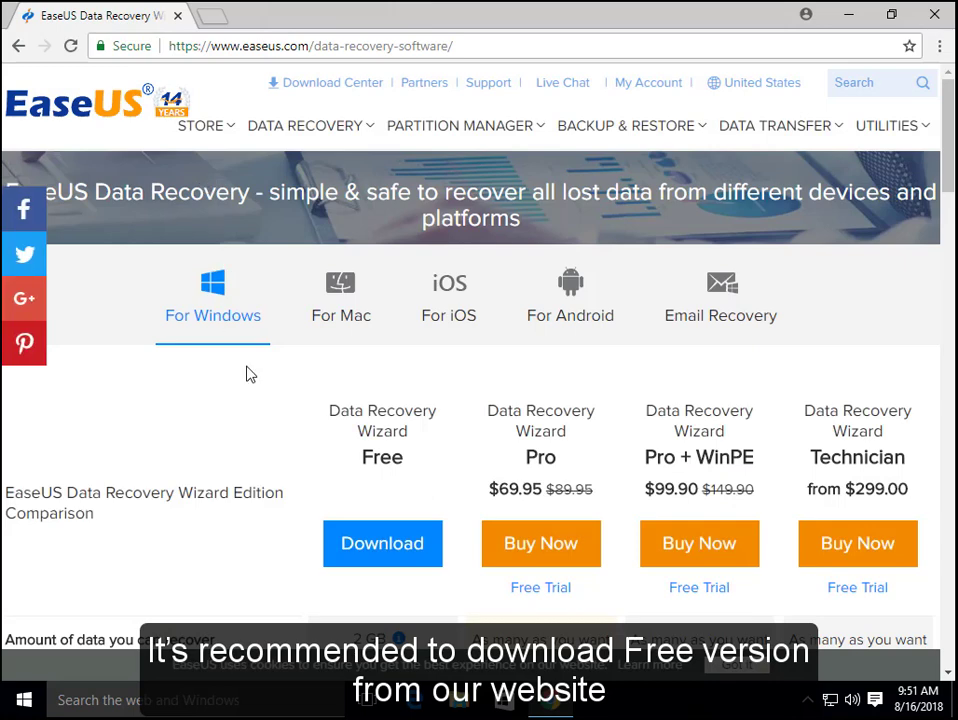
scroll(253, 428, down, 2)
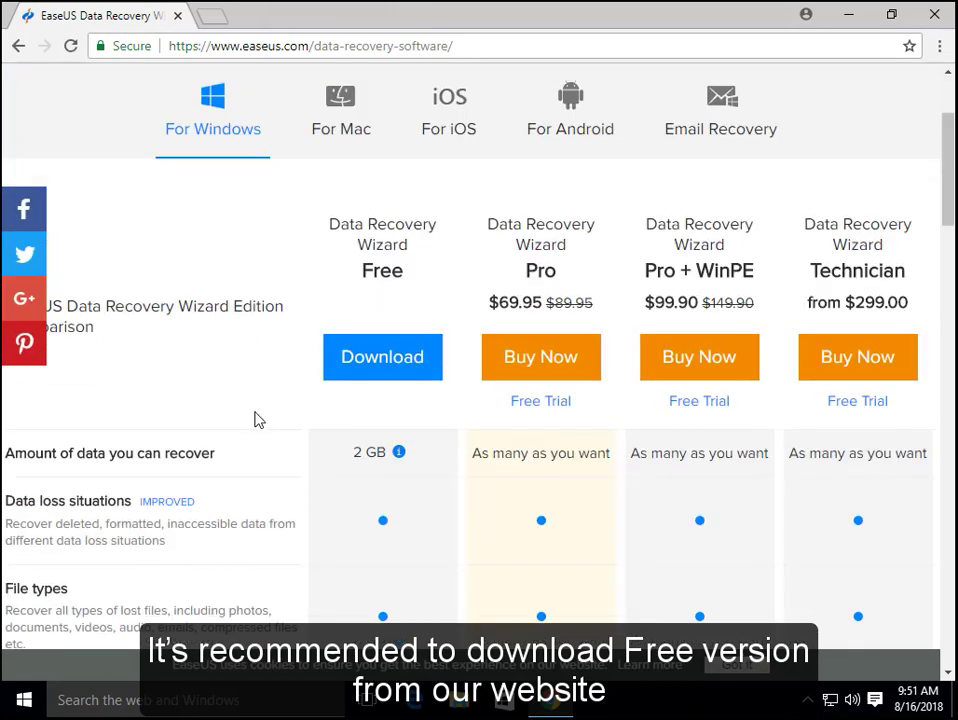
scroll(255, 419, down, 1)
scroll(253, 415, down, 1)
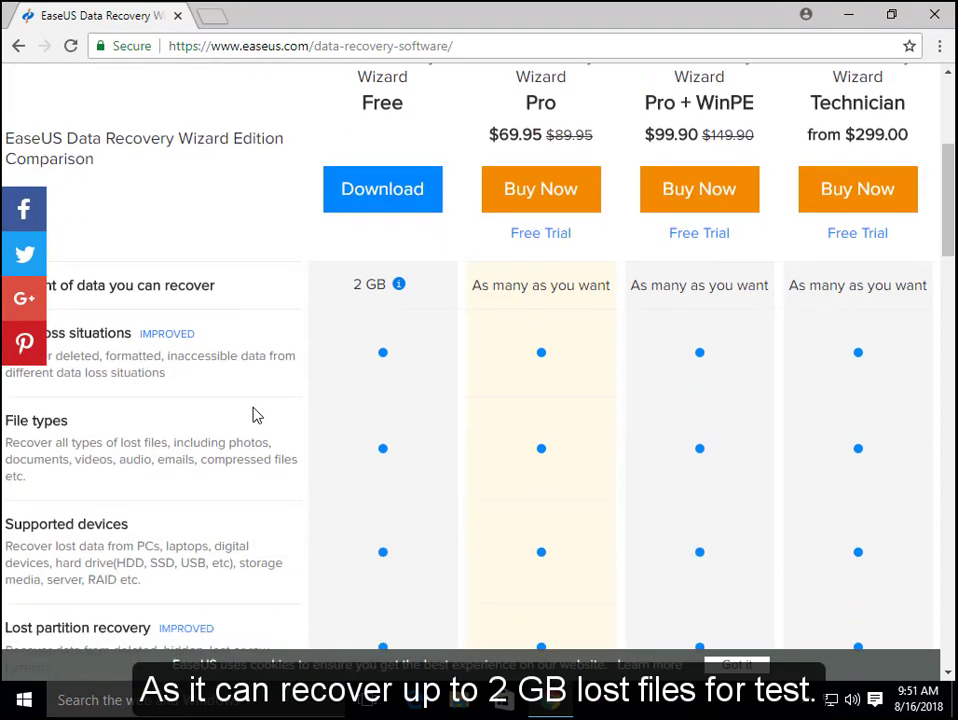
scroll(252, 410, up, 1)
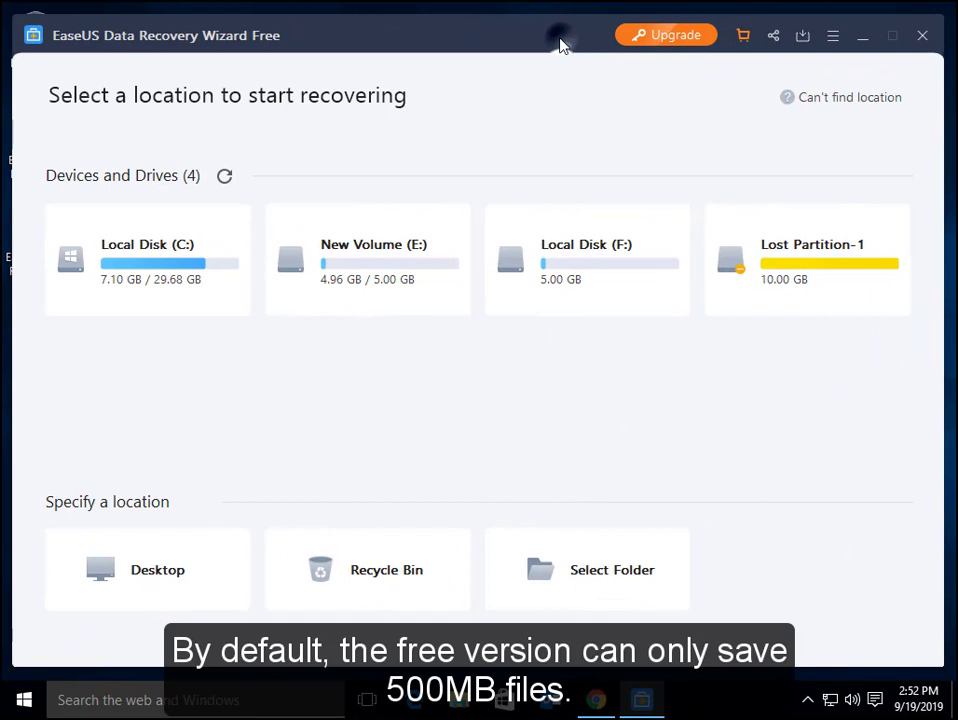
drag(560, 45, 421, 68)
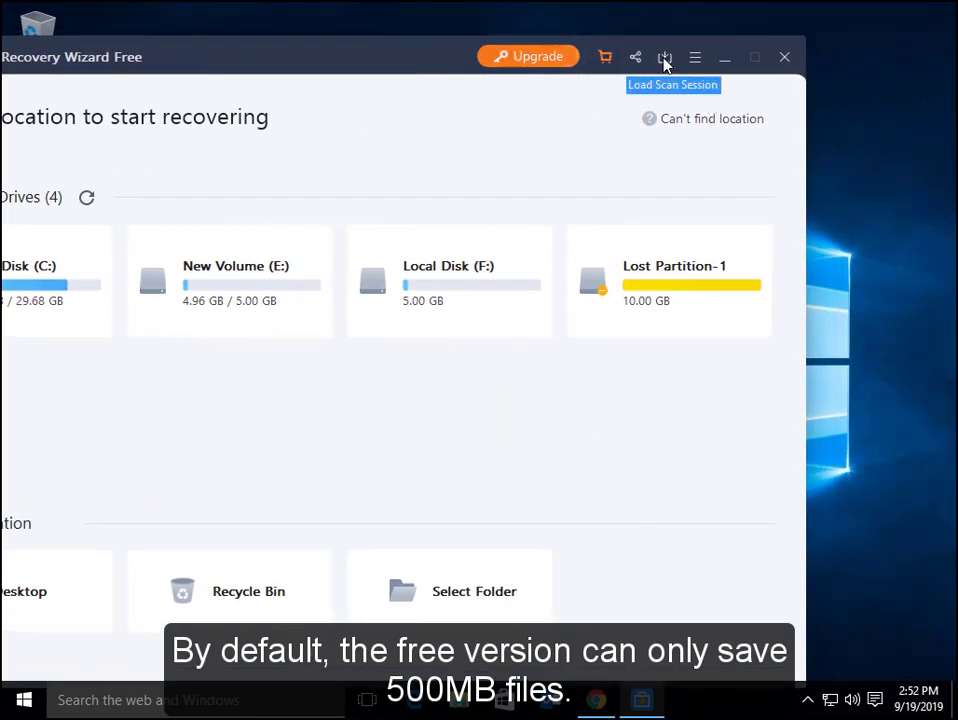
mouse_move(636, 57)
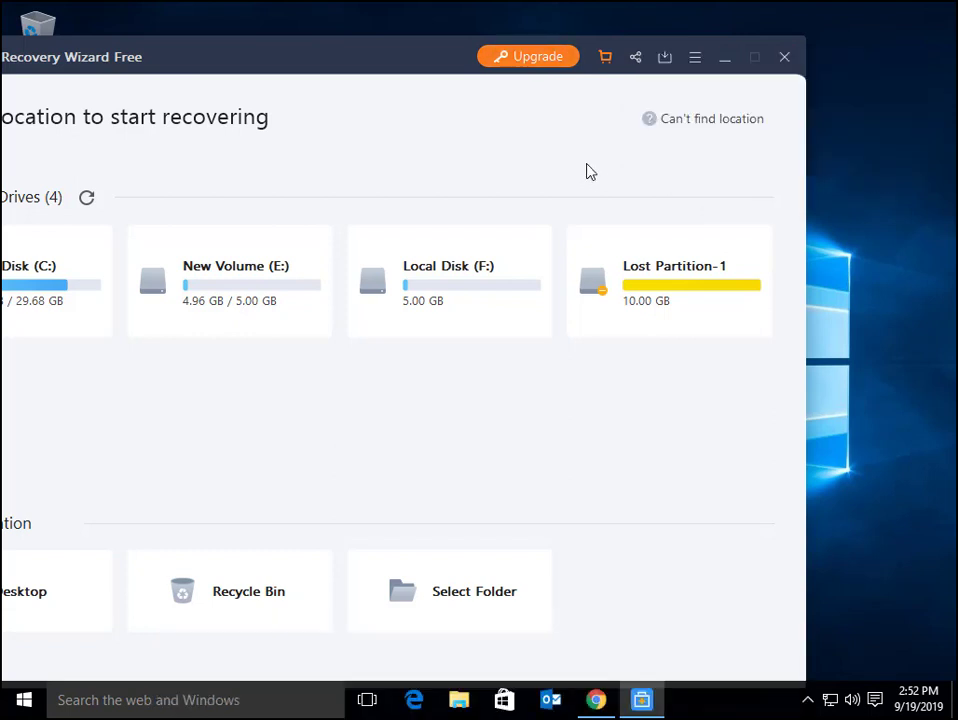
drag(355, 60, 488, 50)
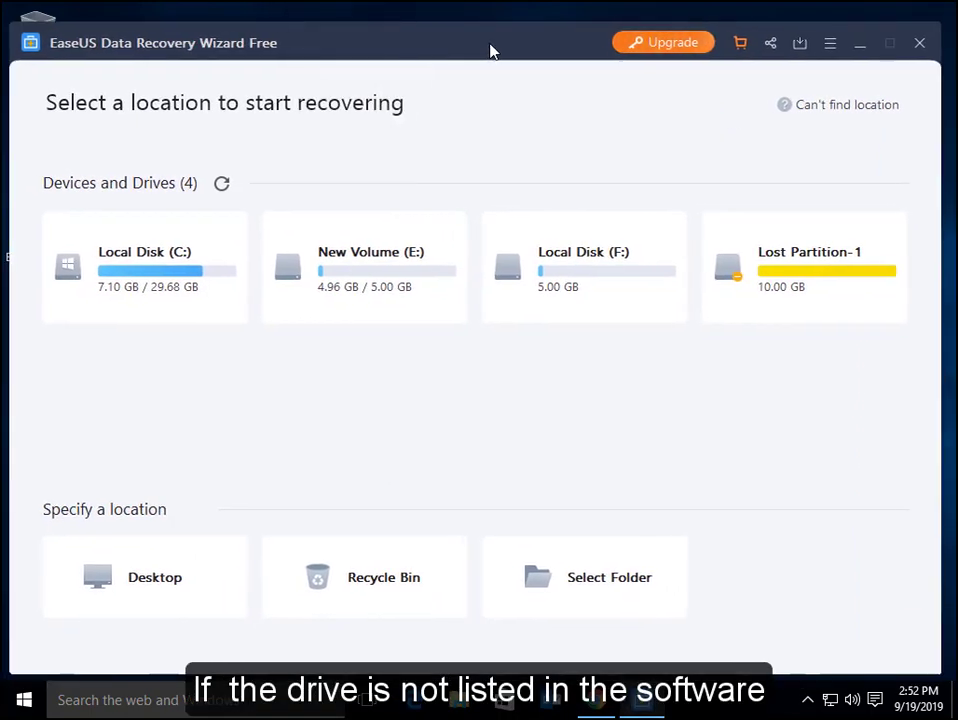
Use Can't find location to list the partitions of the 10 GB disk and start scanning New Volume (E:).
click(872, 110)
click(84, 386)
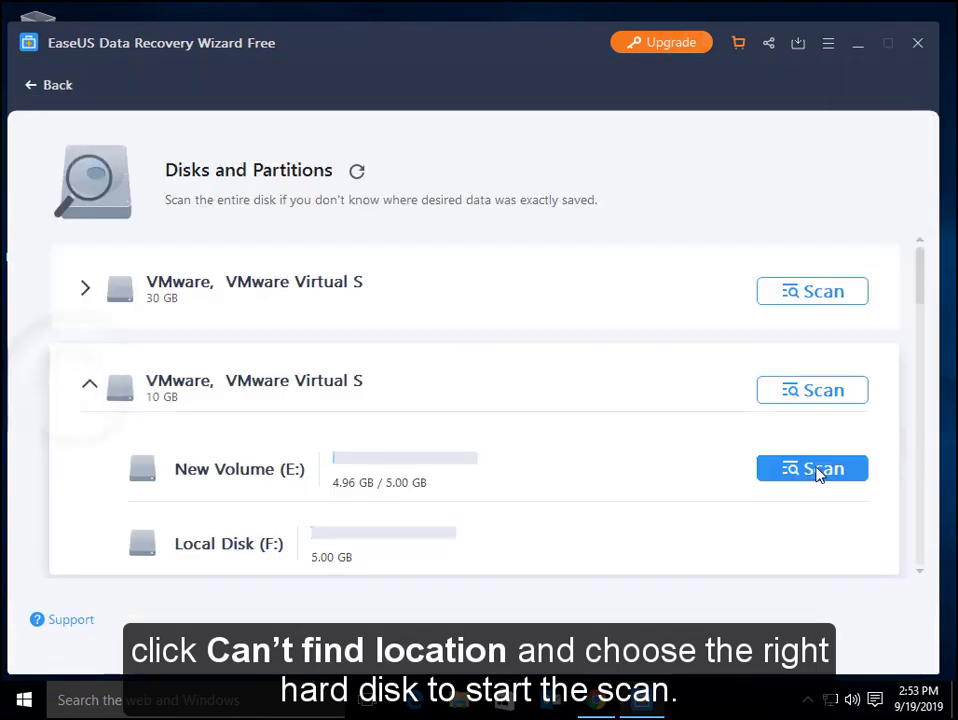
click(843, 480)
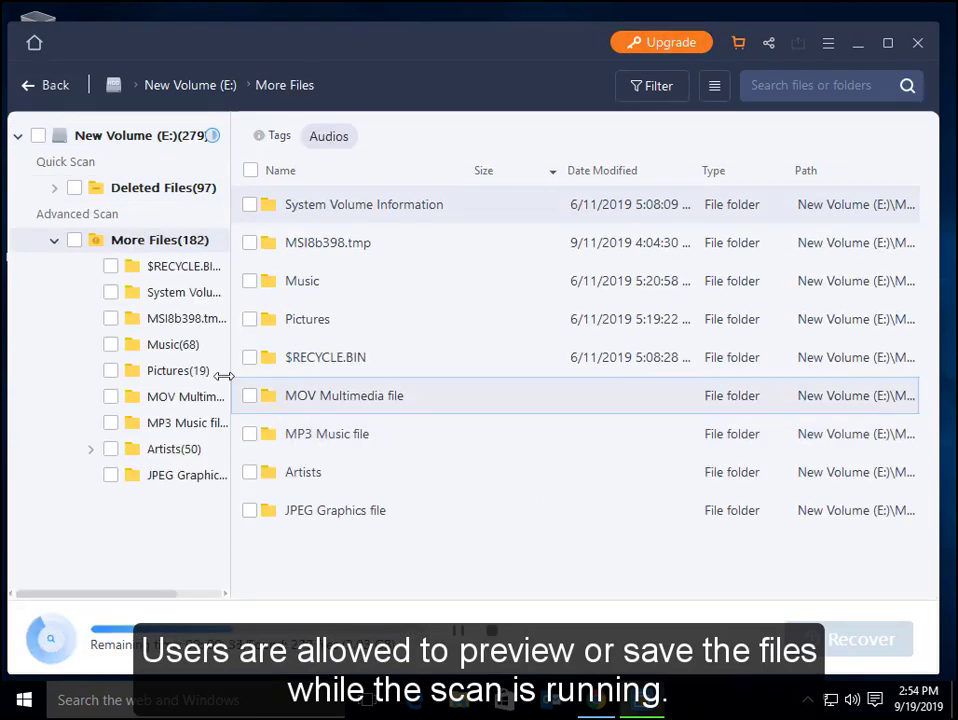
Open the found Pictures folder, show the preview pane beside the file list and go through the first three images.
click(171, 374)
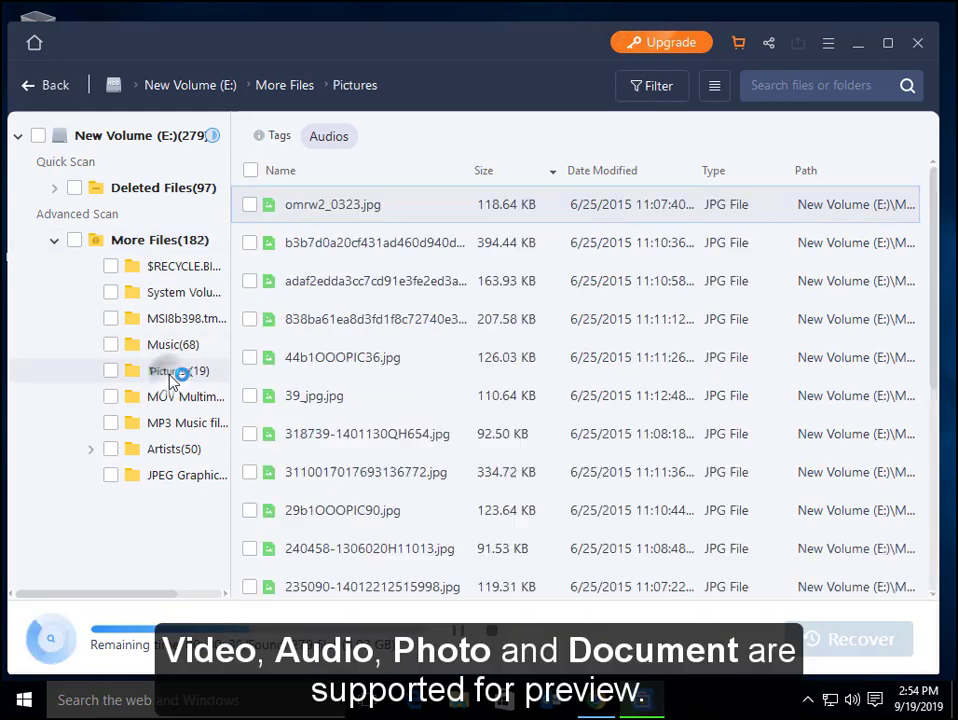
click(714, 85)
click(725, 190)
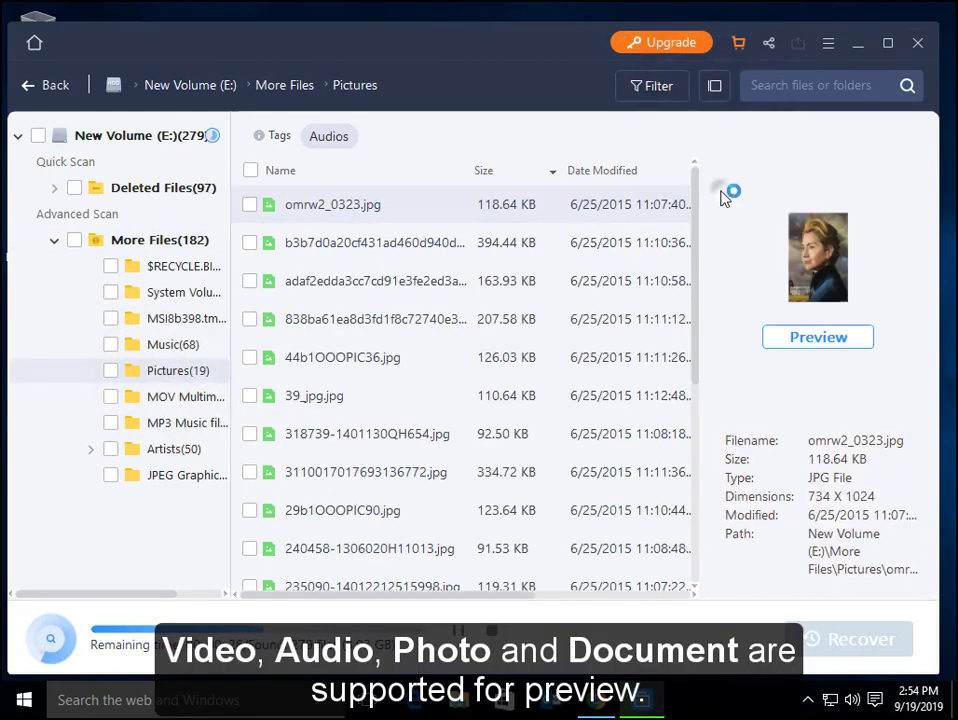
key(Down)
key(Down)
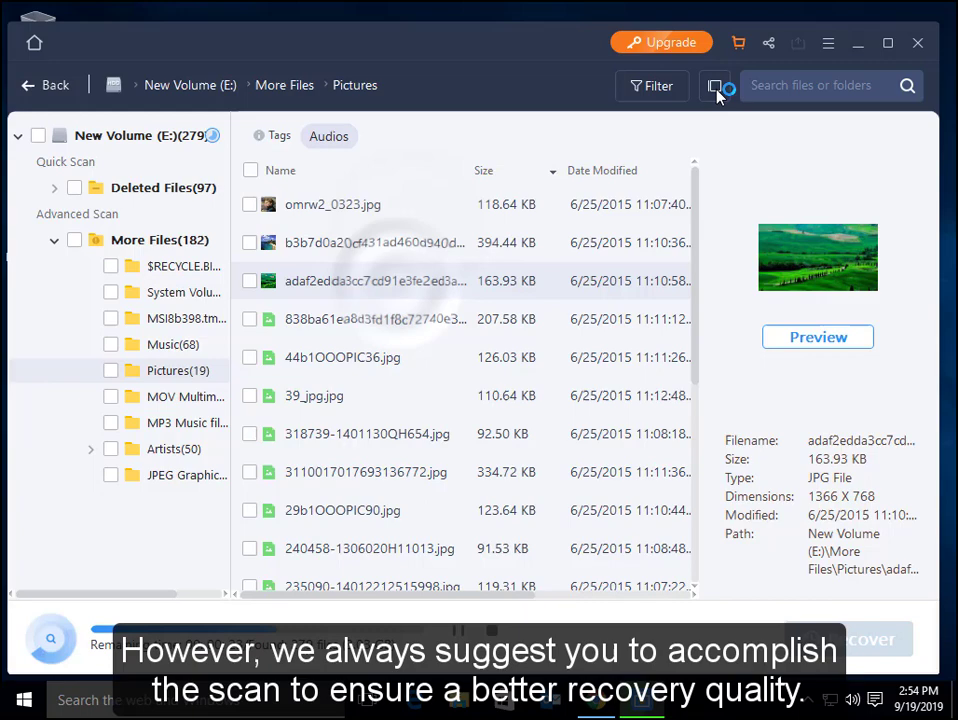
Switch the Pictures folder to the thumbnail view and look through the found images.
click(714, 85)
click(712, 159)
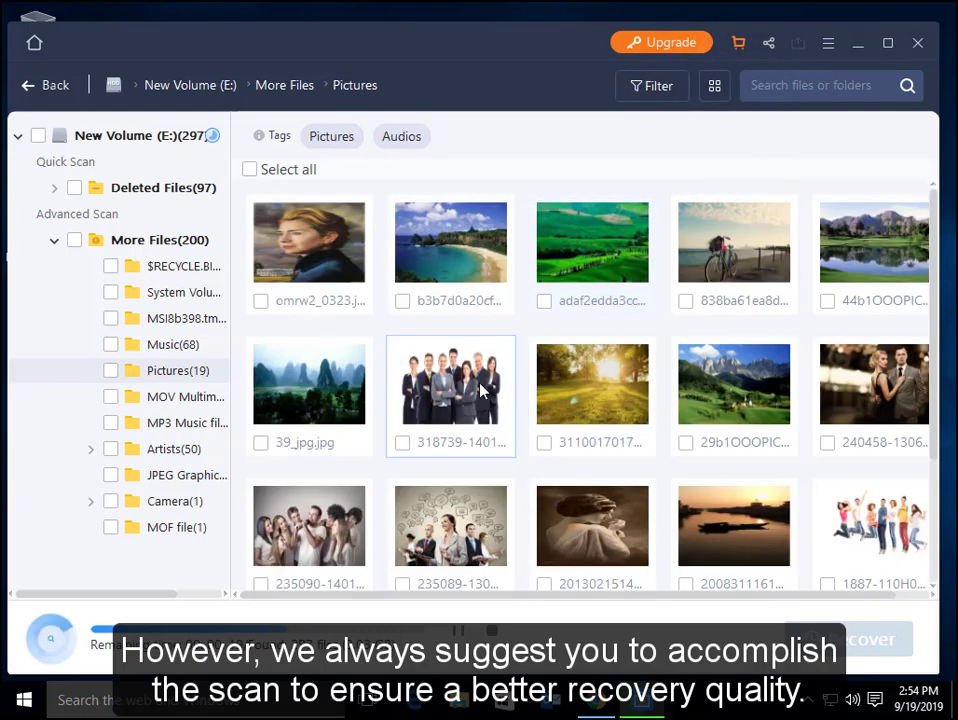
scroll(481, 392, down, 1)
scroll(481, 395, up, 1)
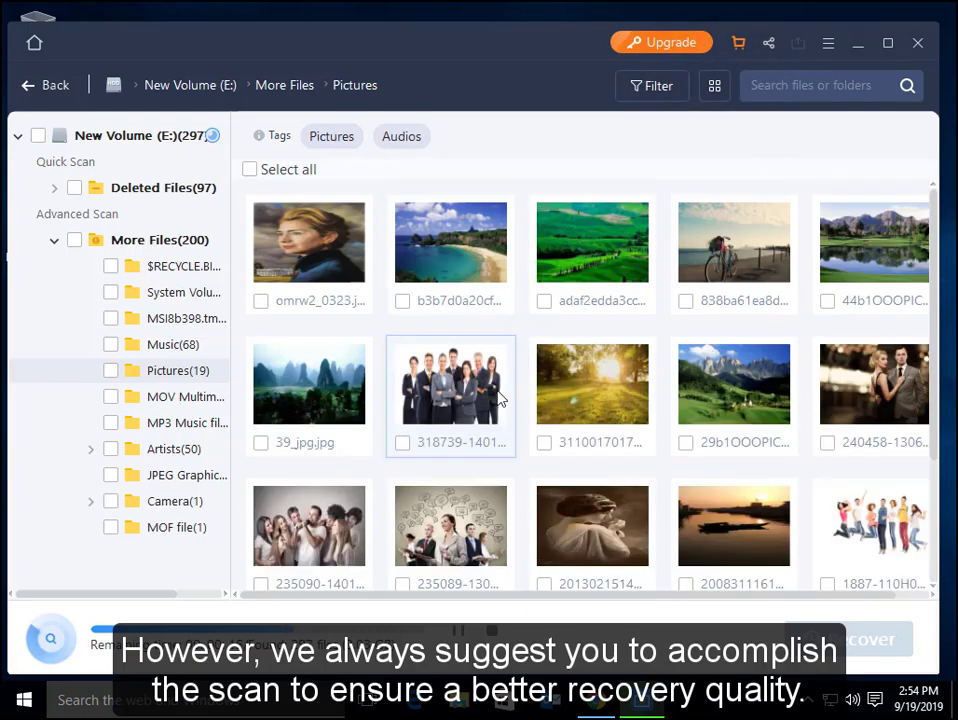
Preview the green hills, beach and bicycle images from the Pictures folder at full size, and close the preview.
double_click(600, 259)
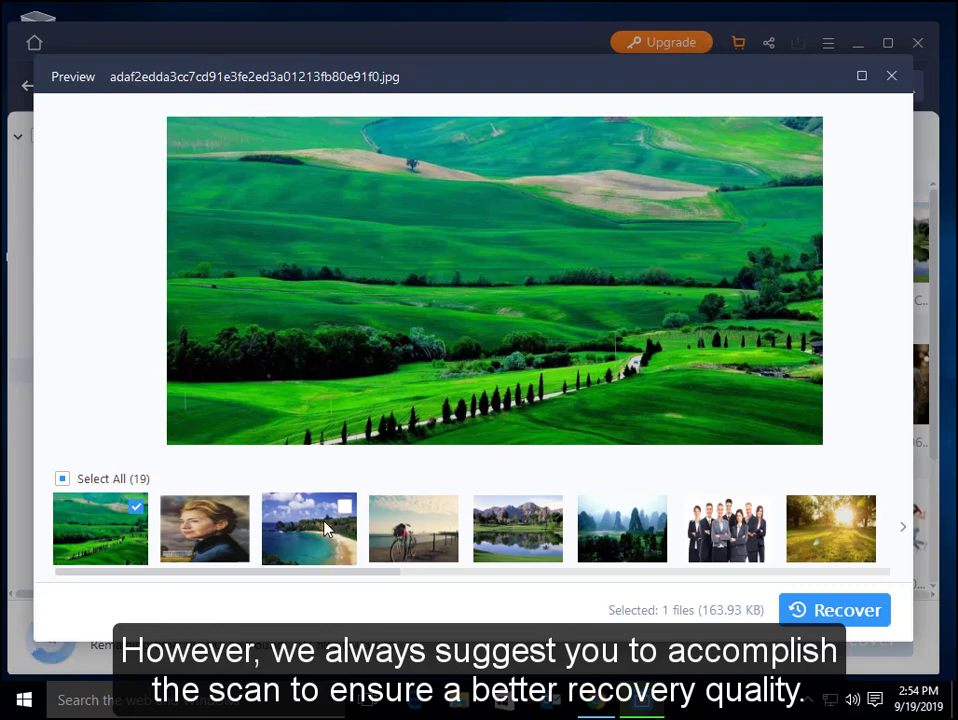
click(326, 528)
click(425, 533)
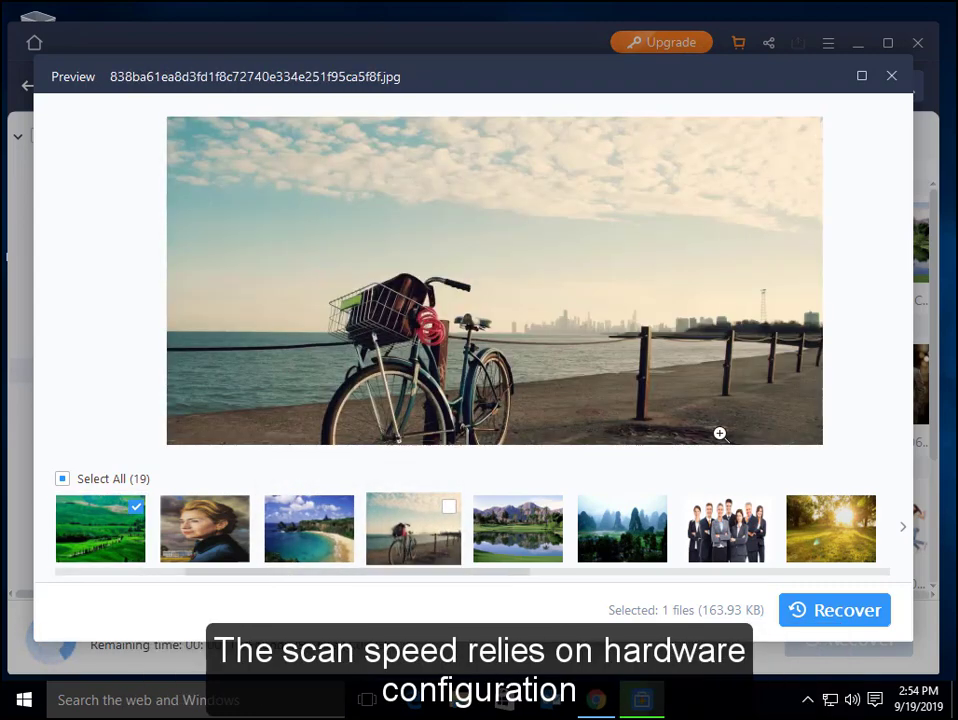
click(633, 253)
click(891, 76)
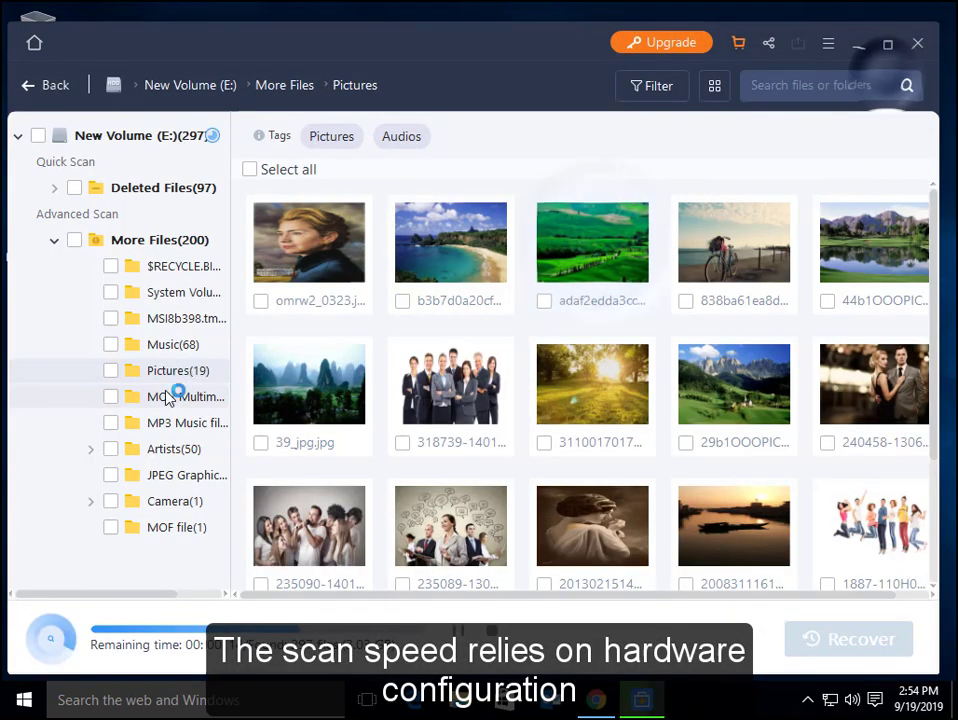
Preview the first song in the Music folder, skip ahead to about 02:16 and close the preview.
click(228, 350)
double_click(330, 260)
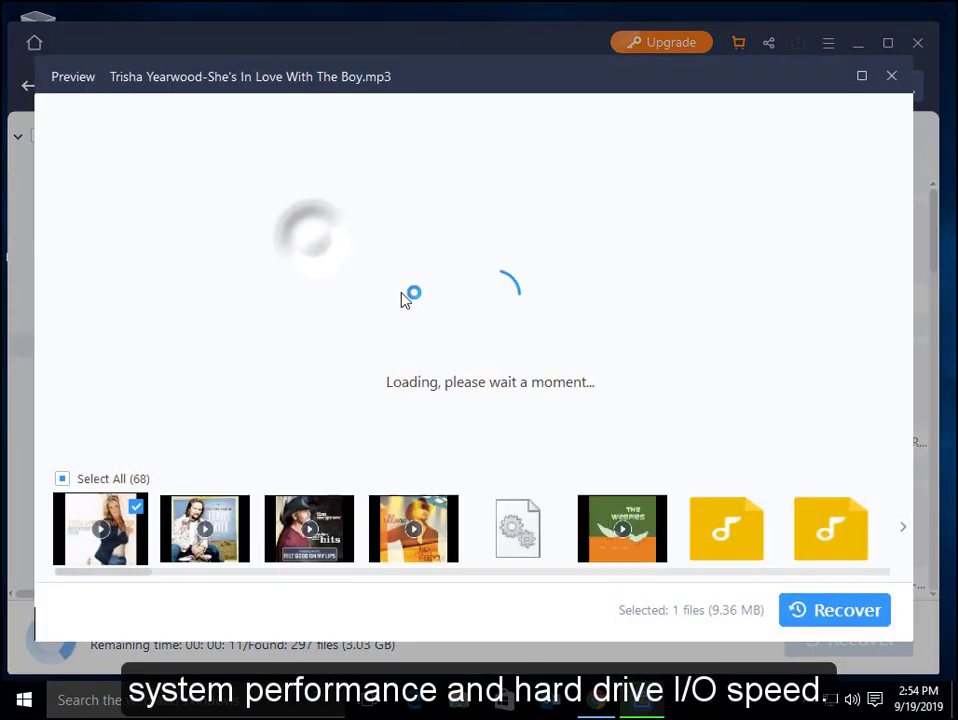
click(376, 424)
click(505, 424)
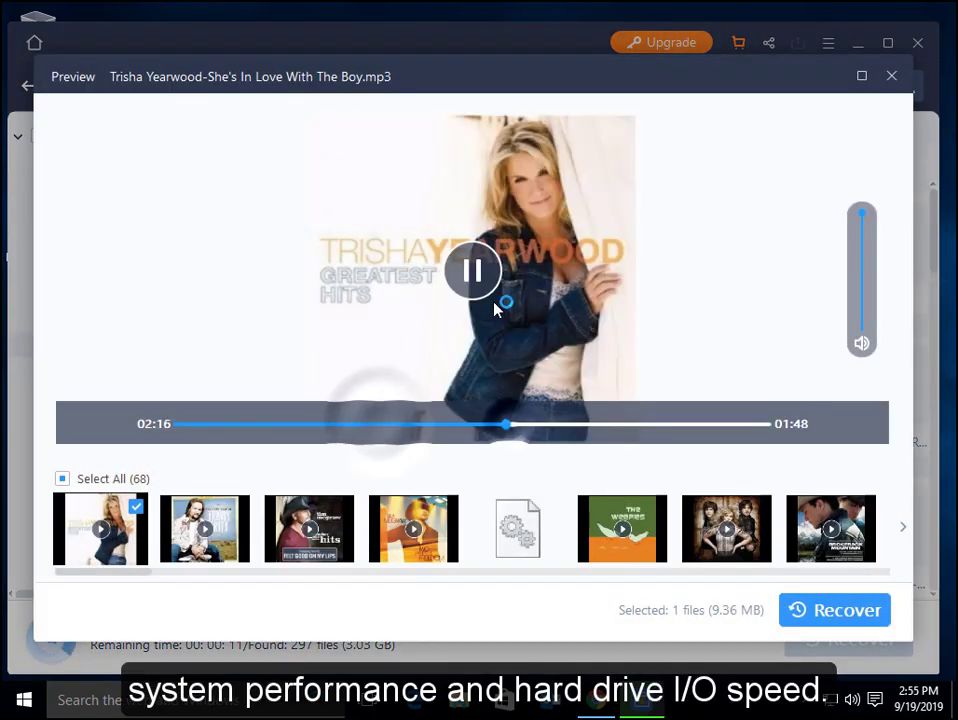
click(891, 76)
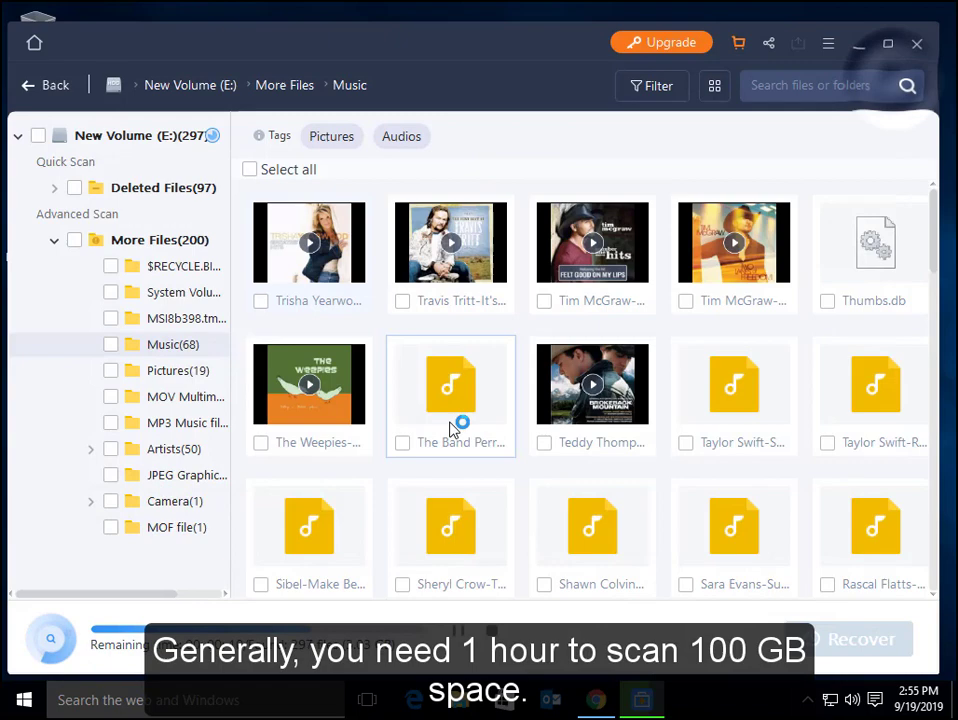
Open the MOV Multimedia file folder and pick FILE5.MOV.
click(185, 396)
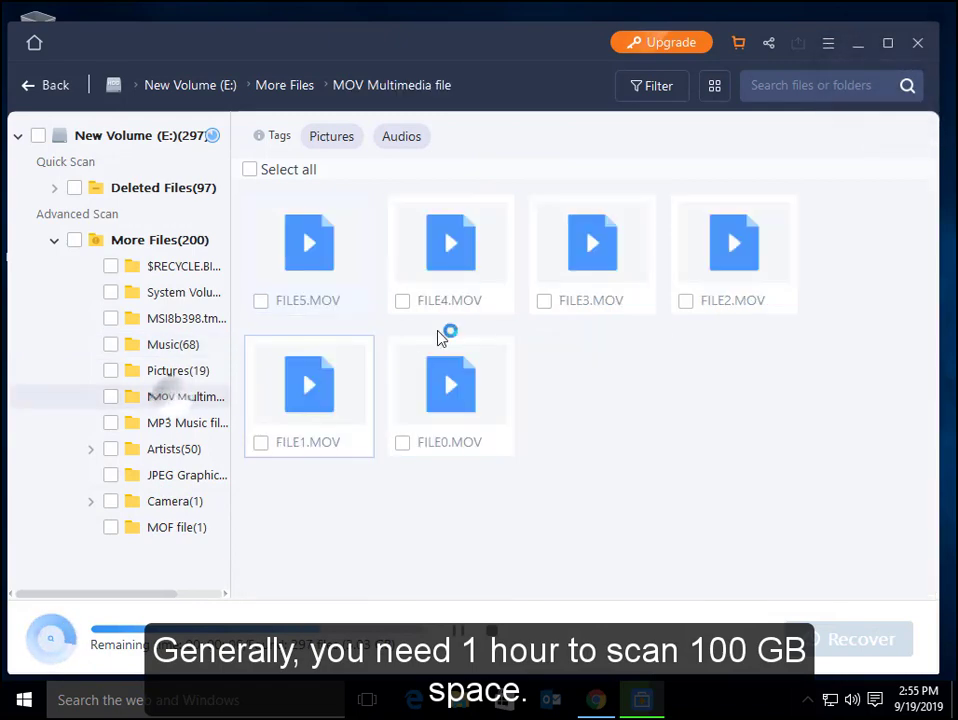
click(310, 243)
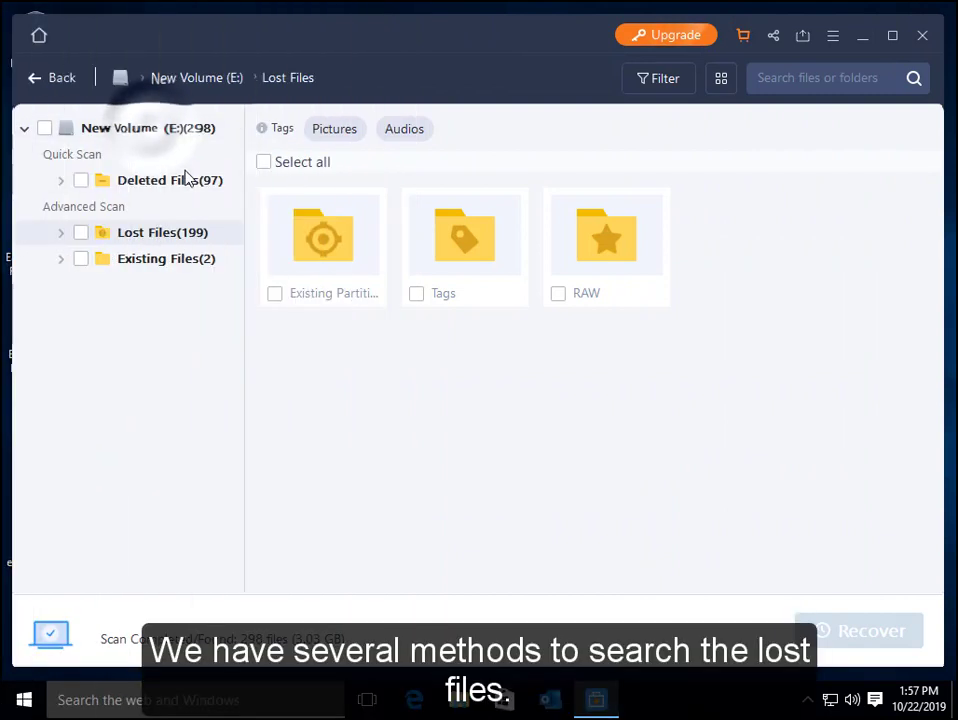
Return to the New Volume (E:) results and expand the Lost Files and Existing Files folders.
click(185, 135)
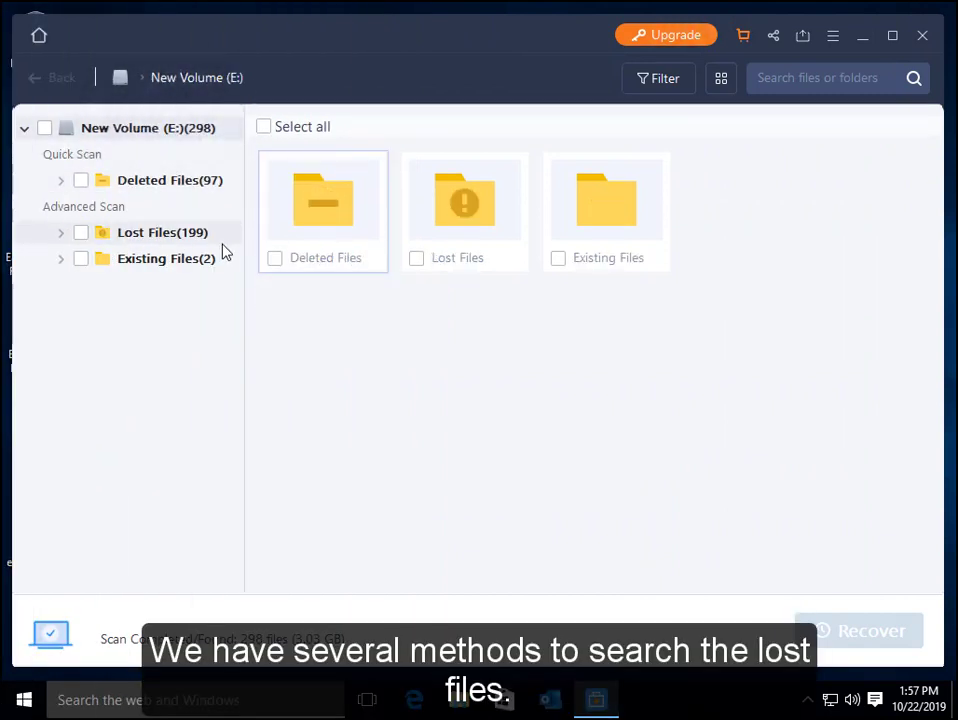
click(64, 235)
click(66, 339)
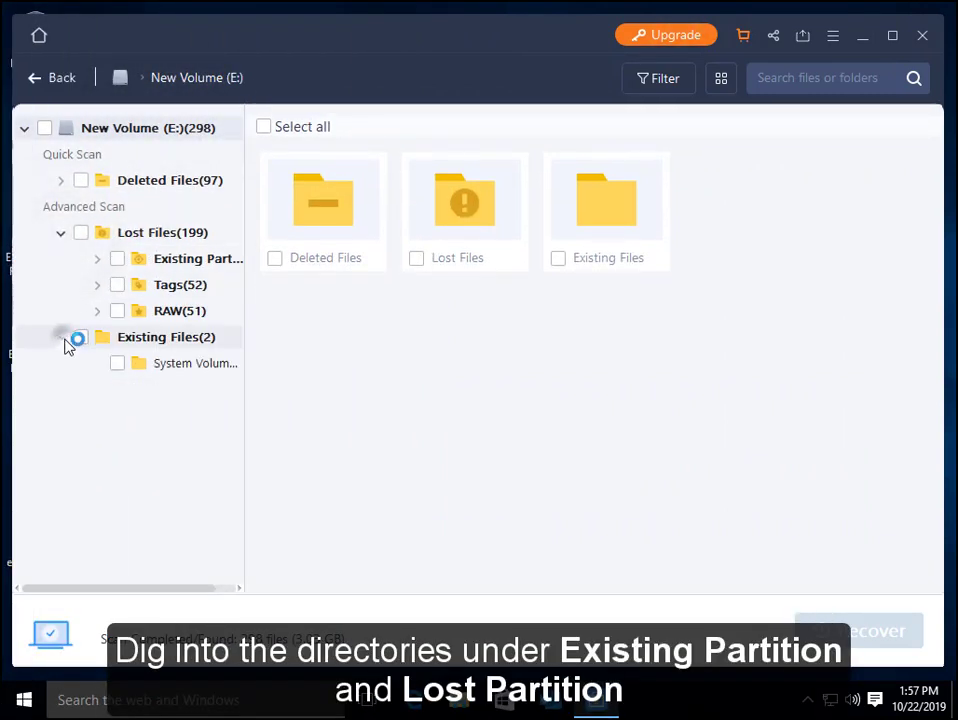
Widen the folder tree, expand Existing Partition under Lost Files and open its Pictures folder.
drag(243, 289, 295, 293)
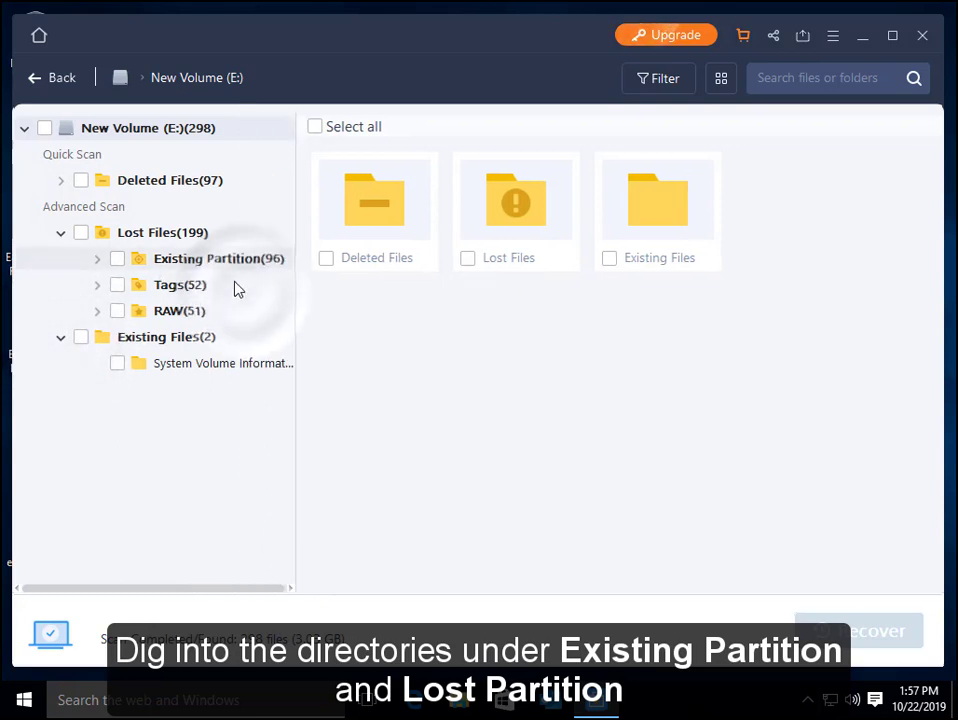
click(173, 262)
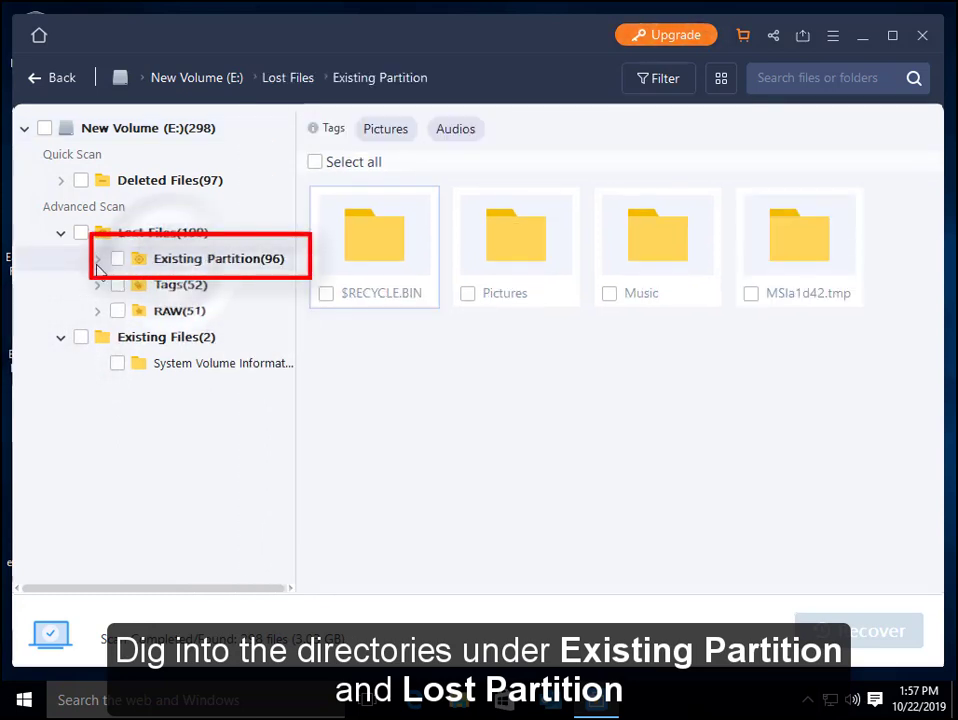
double_click(150, 266)
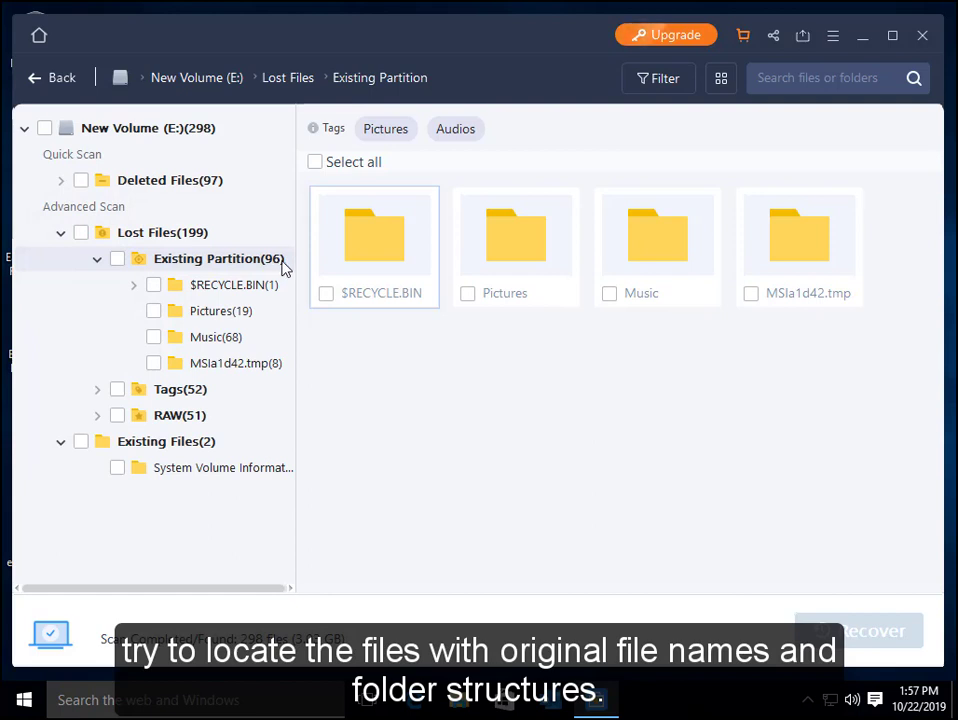
click(234, 314)
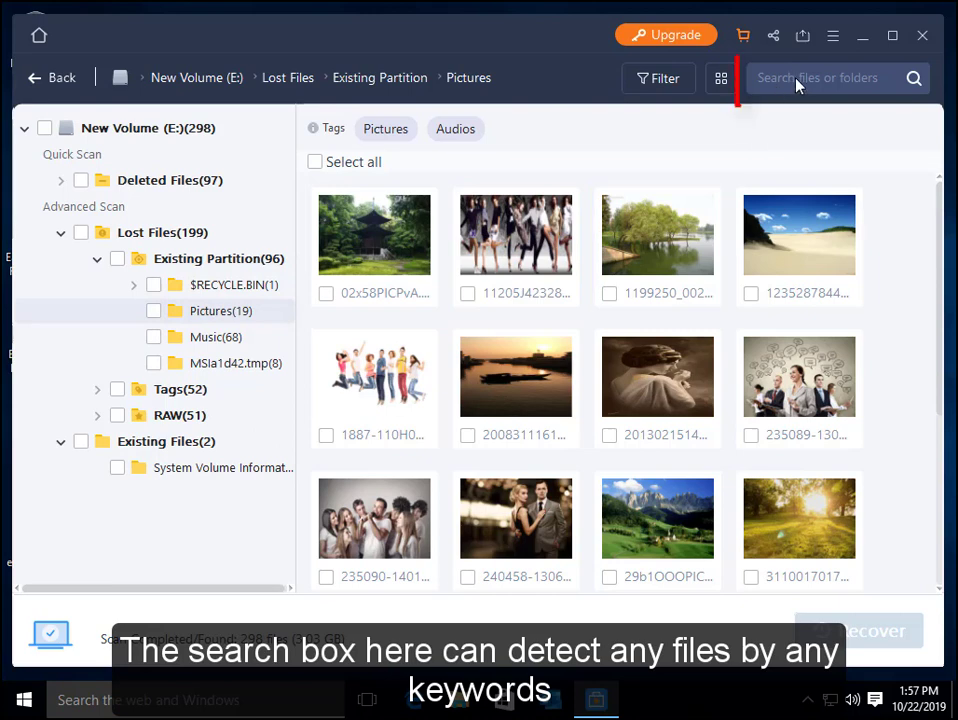
Search the scan results for "music", look through the first Music folder found, and clear the search.
click(820, 80)
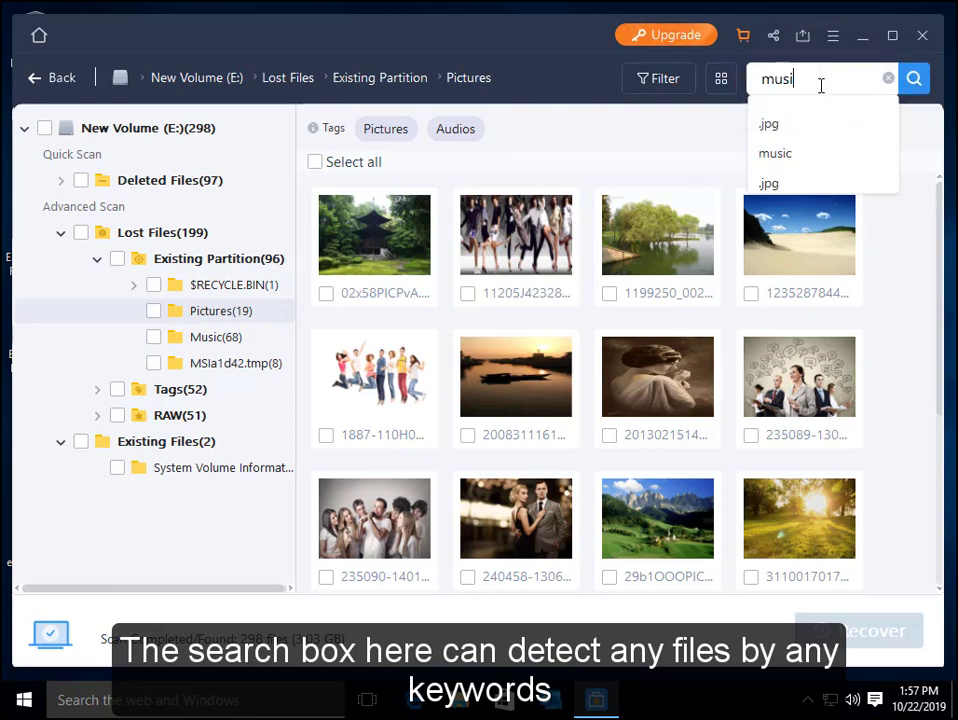
text(c)
key(Return)
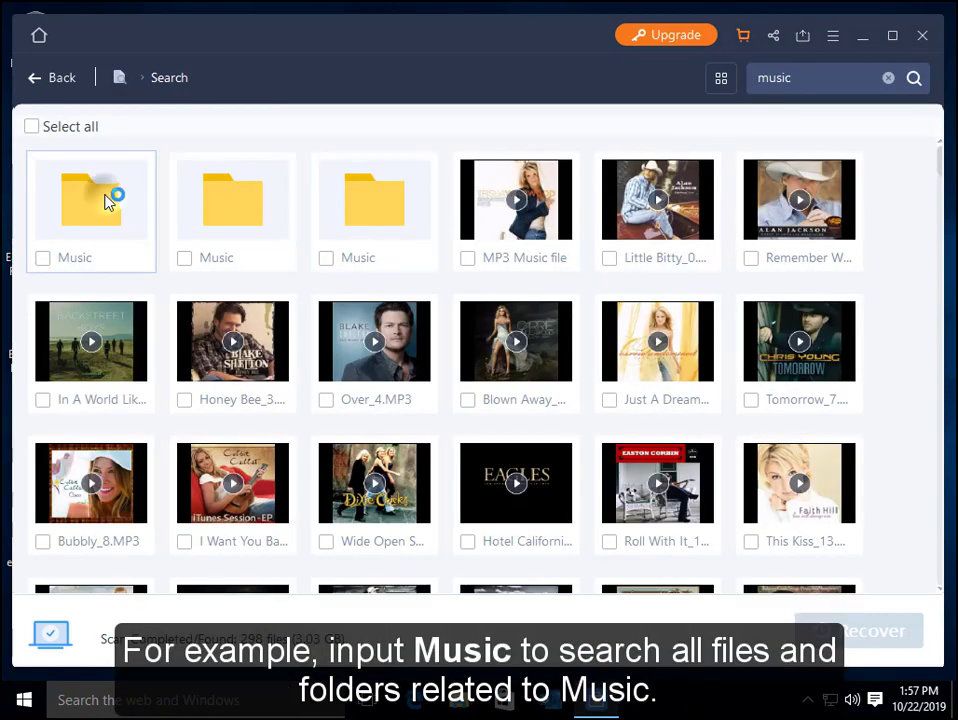
double_click(108, 201)
scroll(414, 370, down, 5)
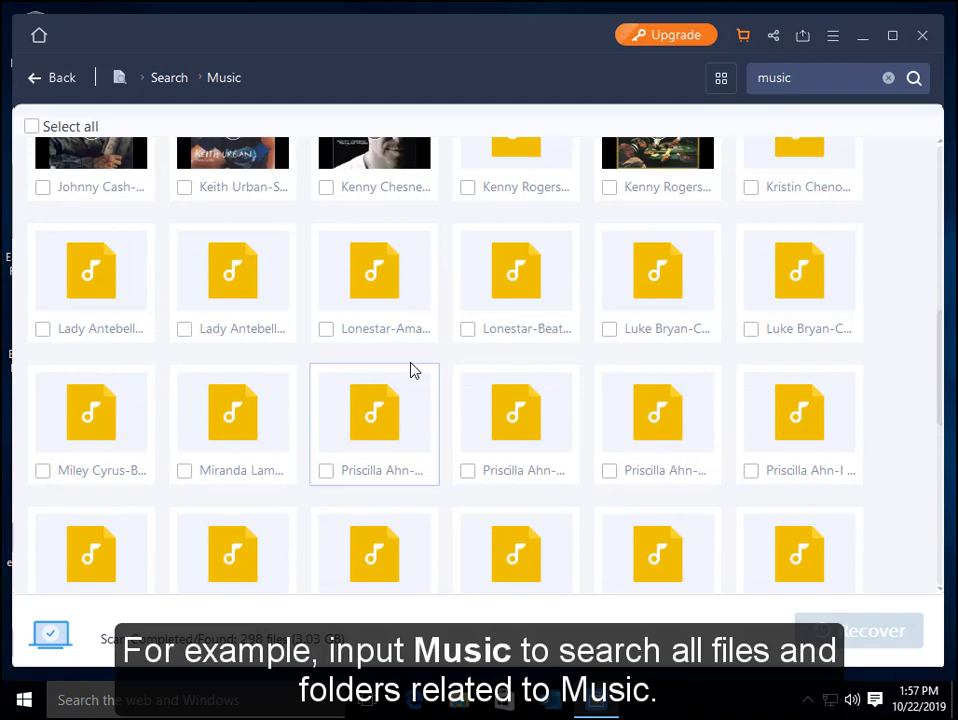
scroll(416, 370, up, 5)
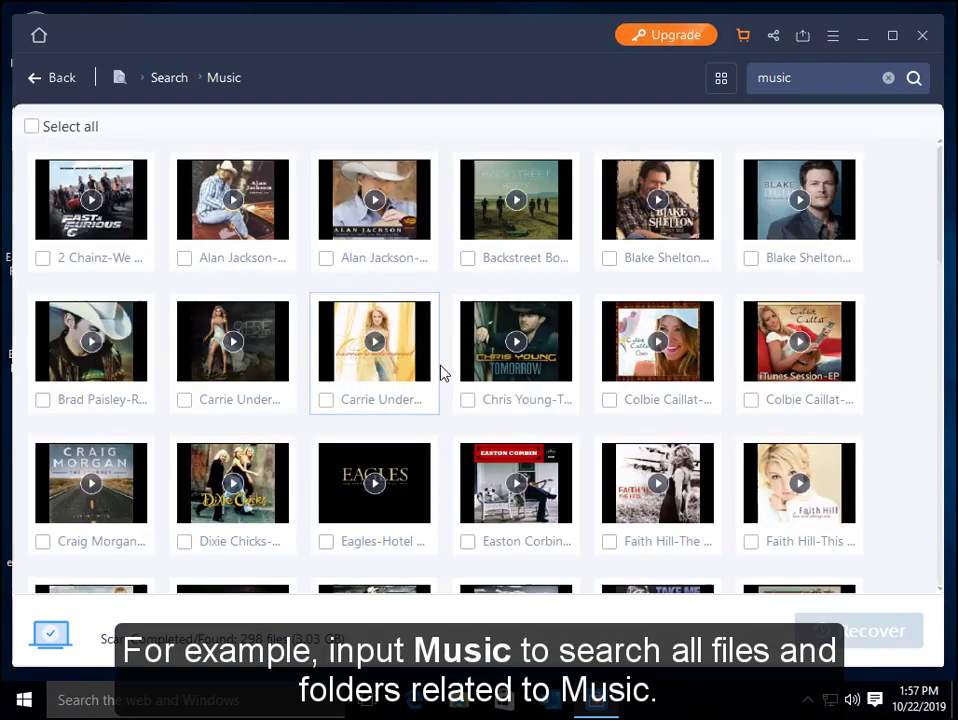
click(887, 77)
Search the scan results for ".jpg" and clear the search.
click(798, 77)
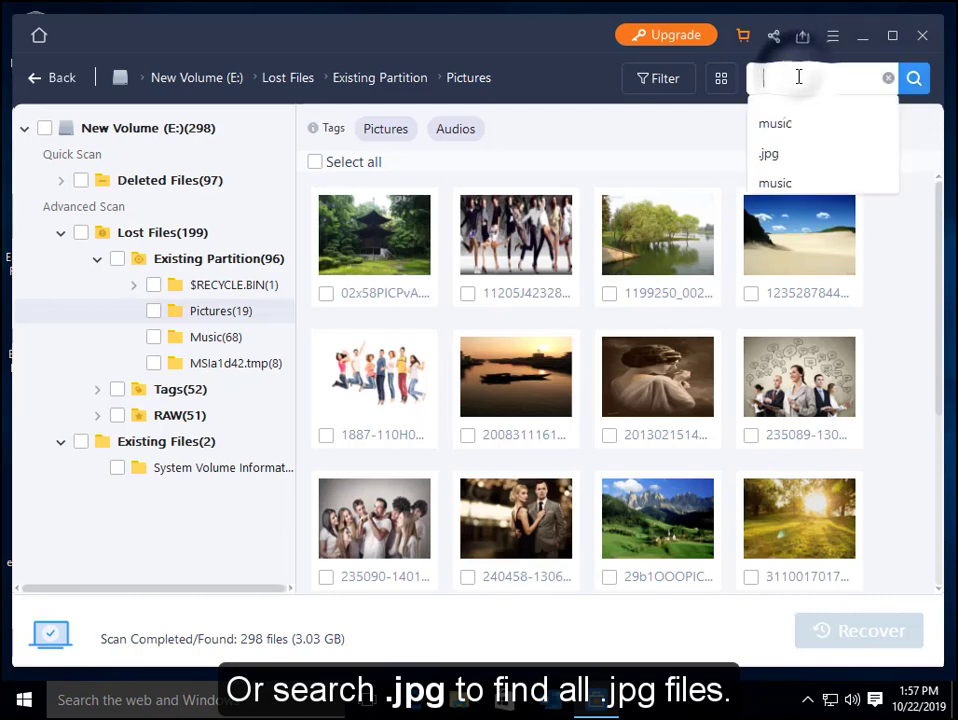
text(.jpg)
key(Return)
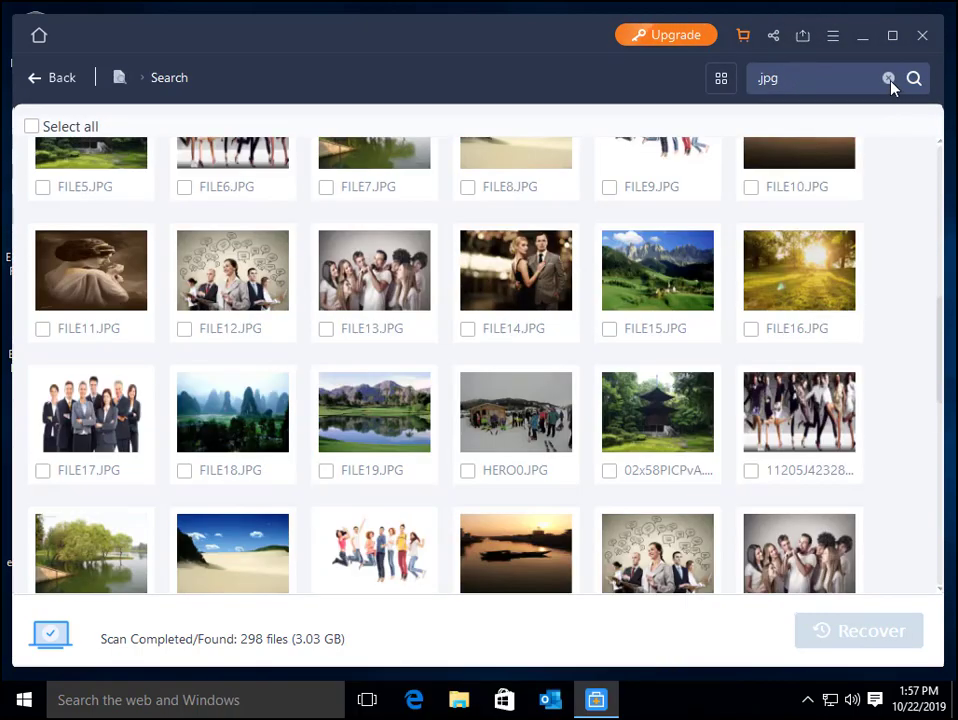
click(887, 77)
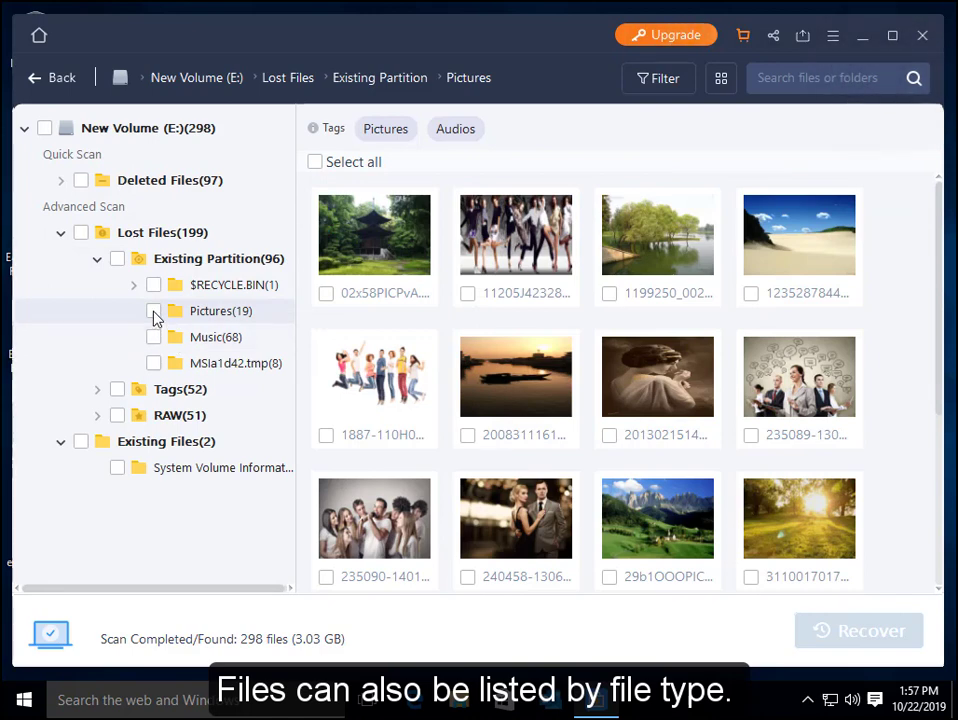
Mark the Pictures folder and apply an Advanced Filter with the file status Deleted Files.
click(155, 312)
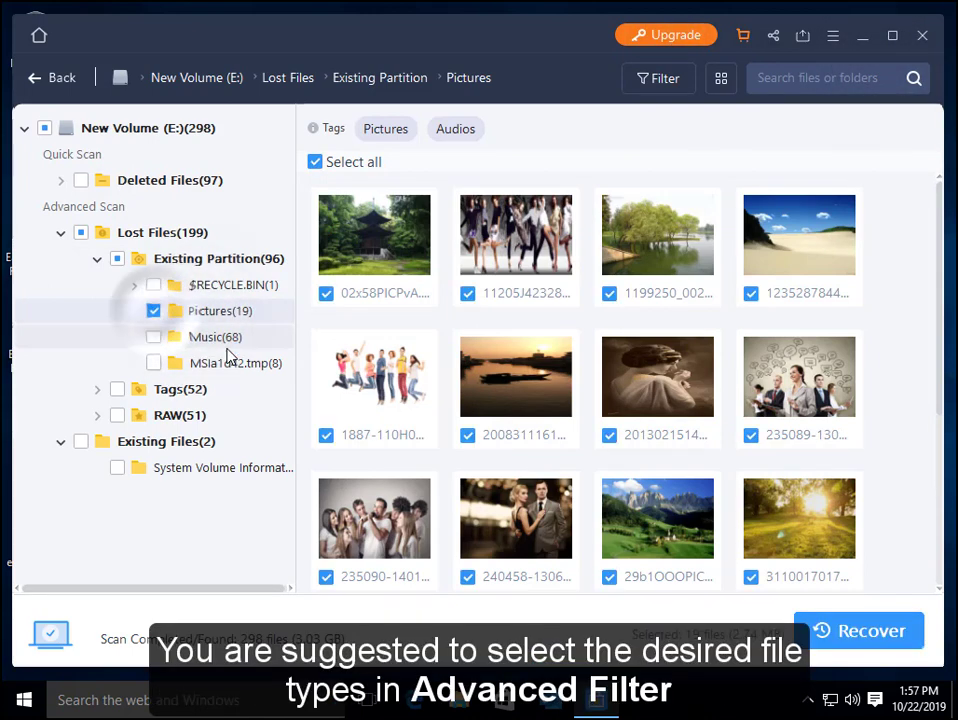
click(676, 82)
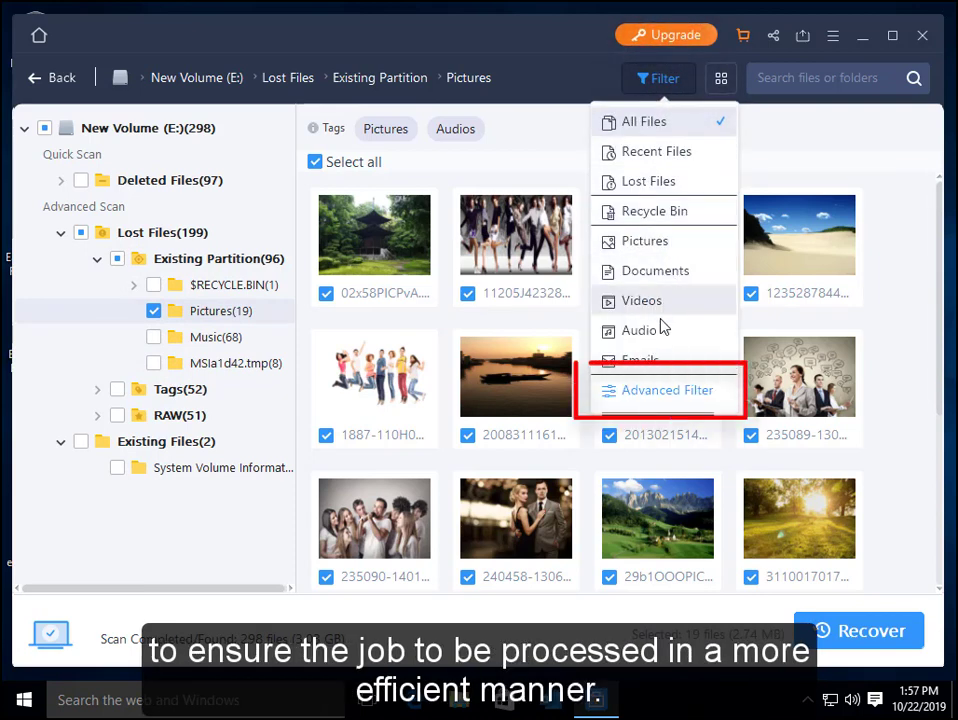
click(660, 395)
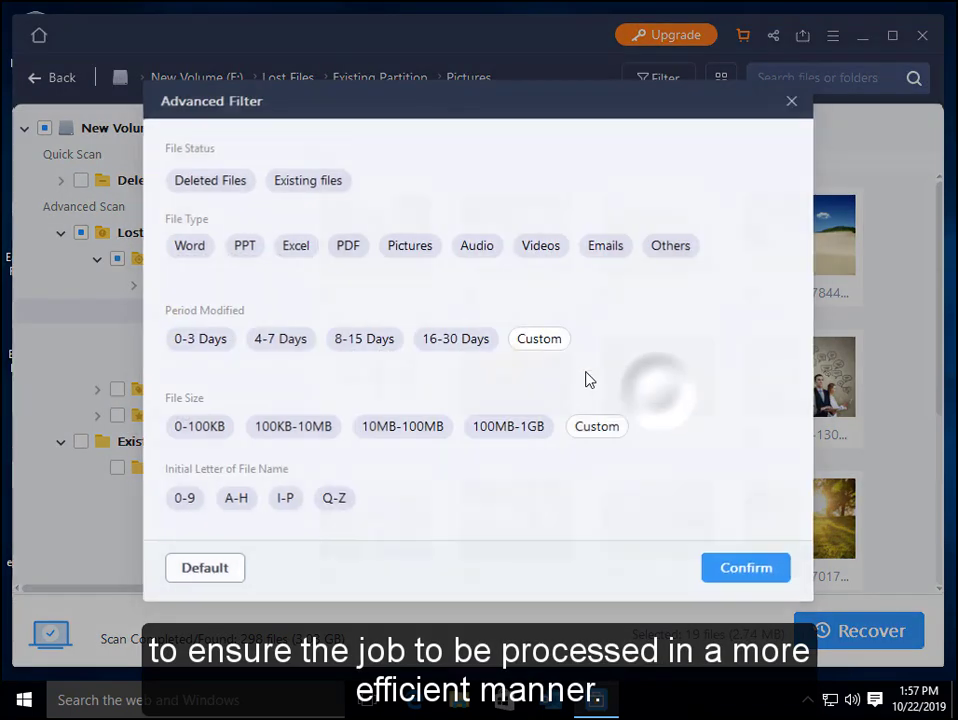
click(219, 184)
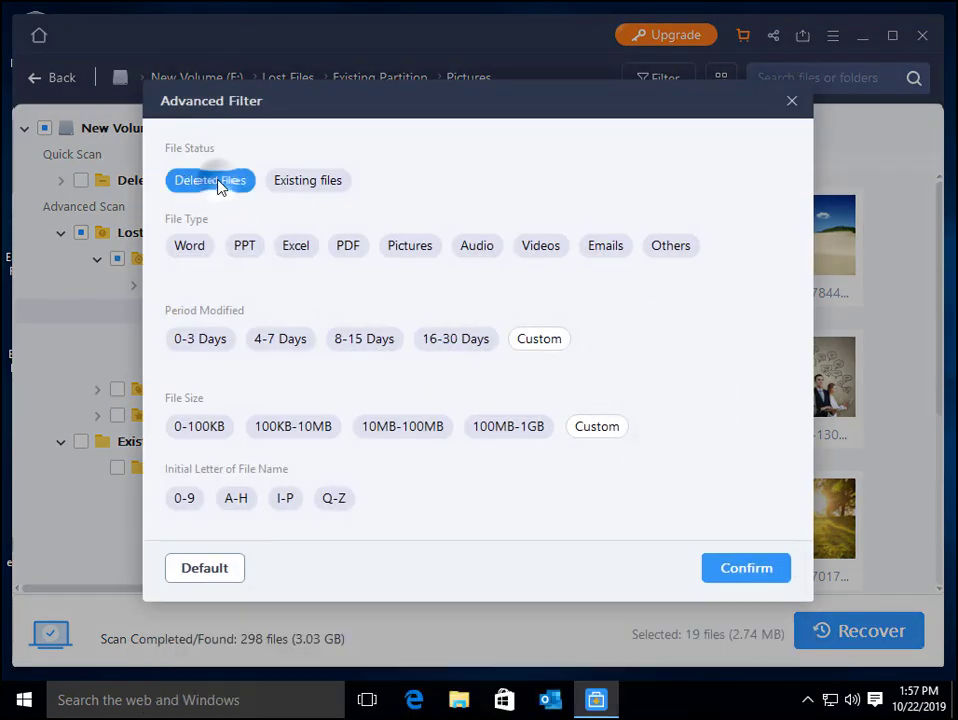
click(531, 341)
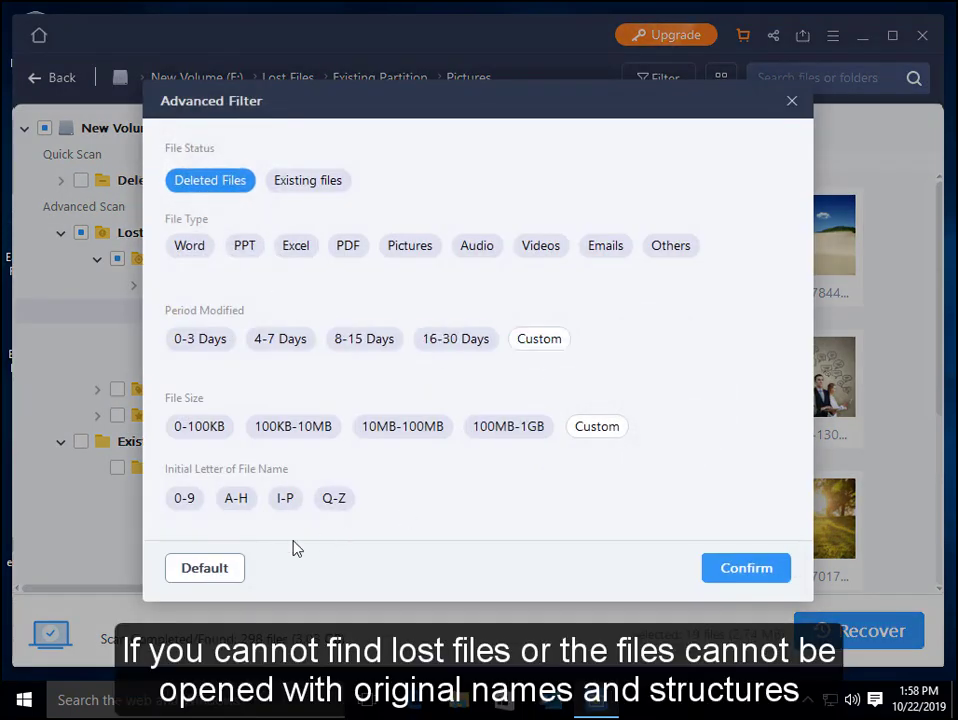
click(734, 580)
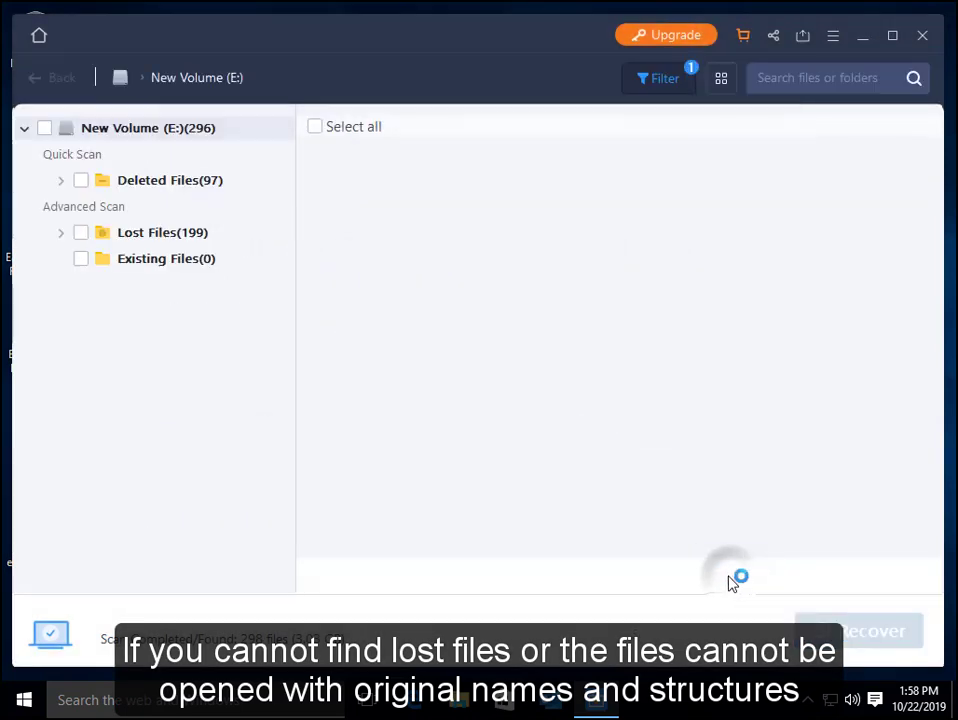
Expand Lost Files with its Existing Partition and Tags folders, and mark the Pictures folder for recovery.
click(61, 232)
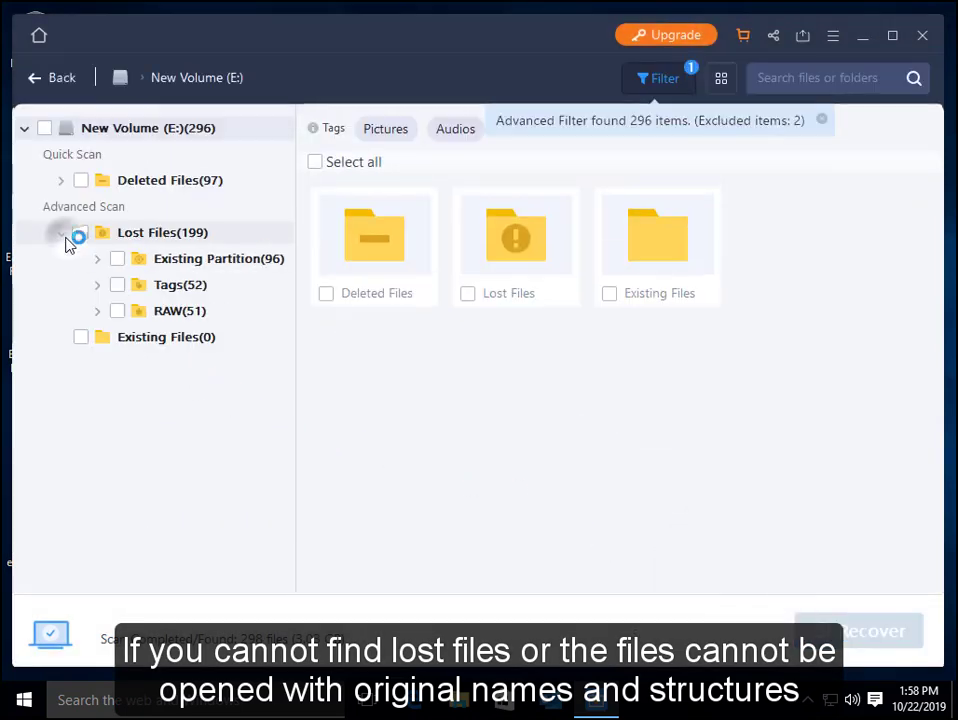
click(97, 258)
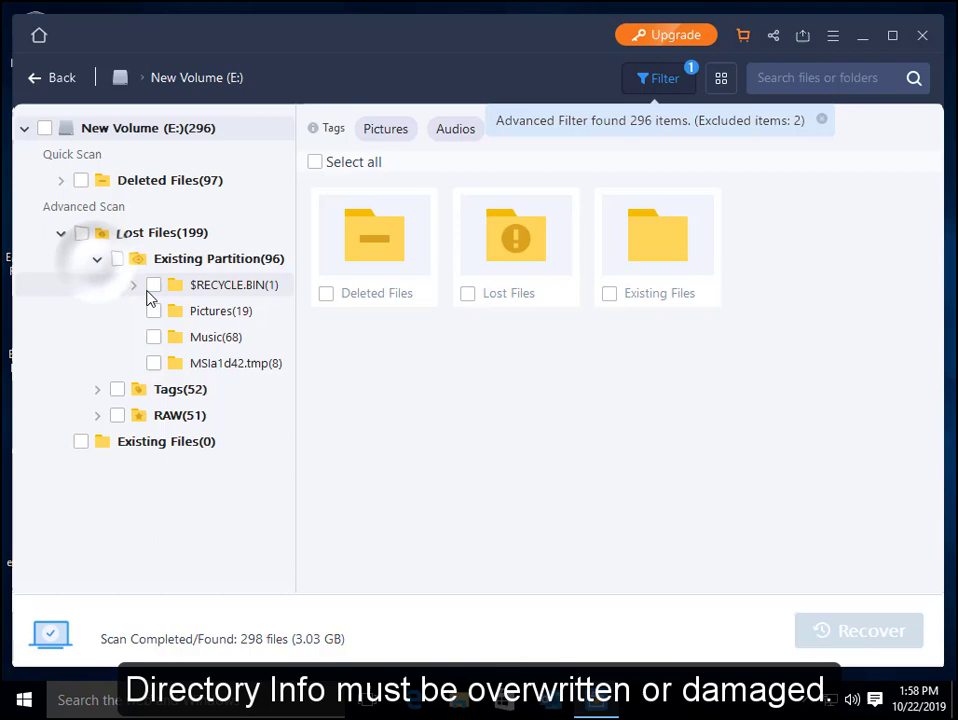
click(98, 390)
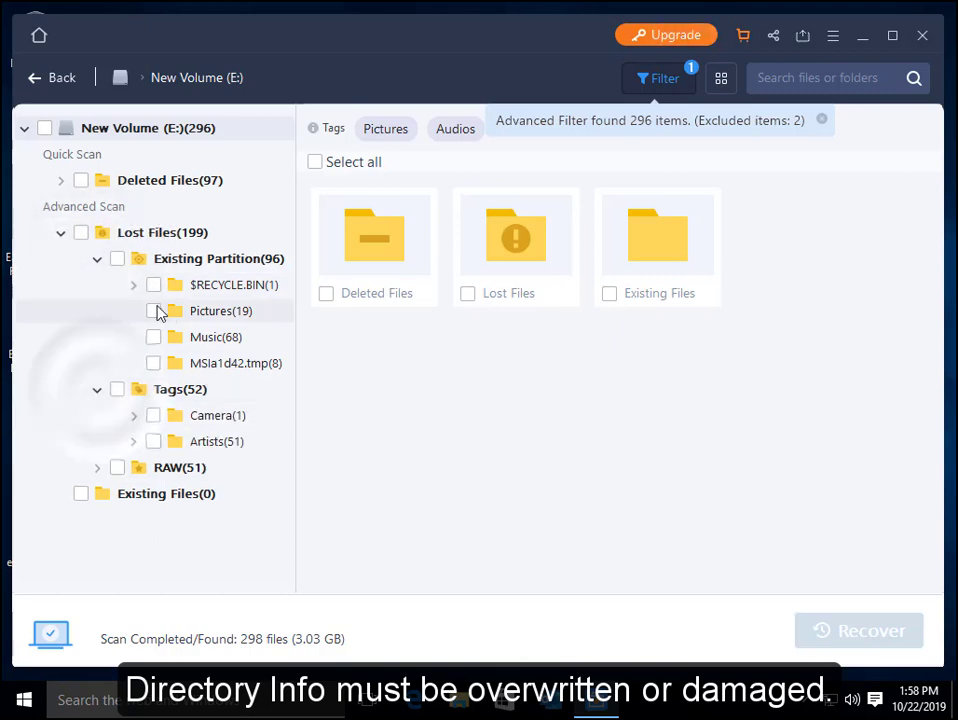
click(154, 311)
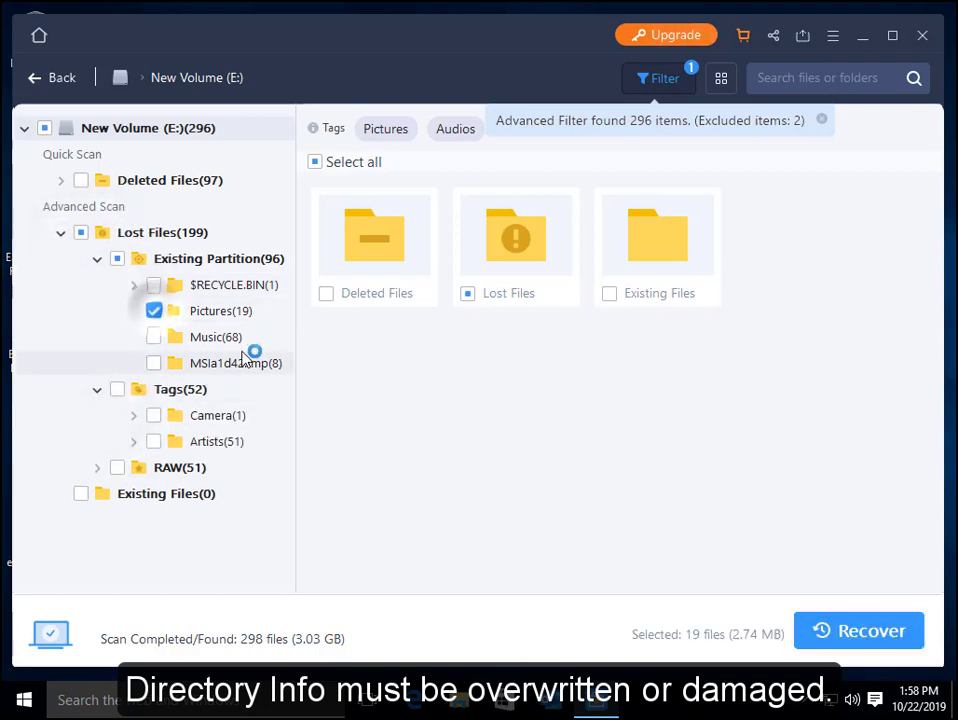
Open the MOV Multimedia file folder under RAW and mark all of its videos for recovery.
click(97, 467)
scroll(219, 487, down, 1)
click(265, 520)
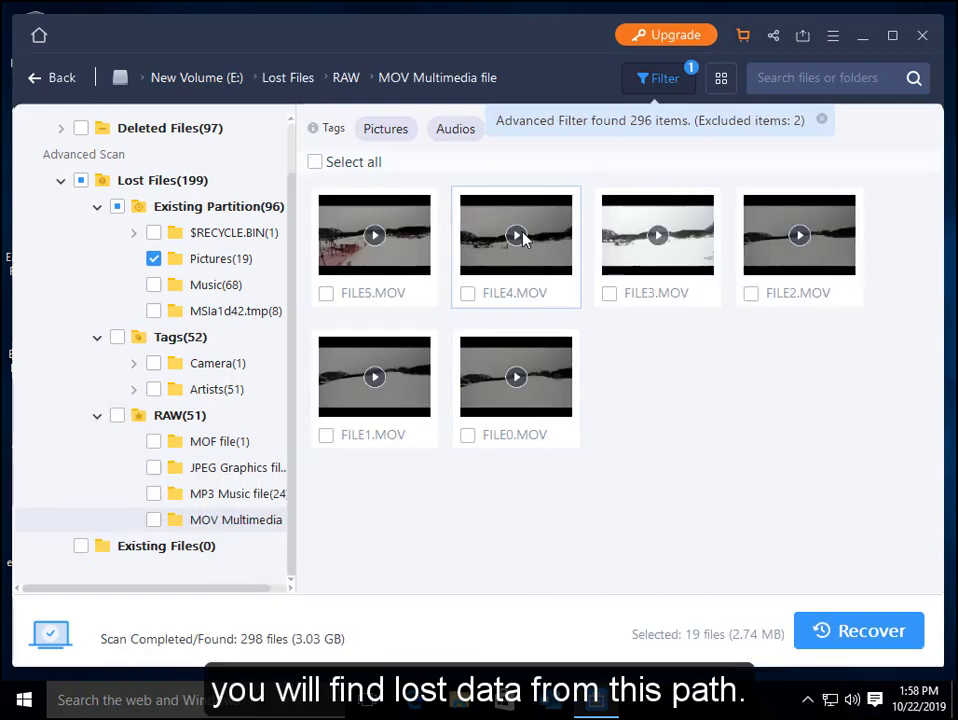
click(315, 164)
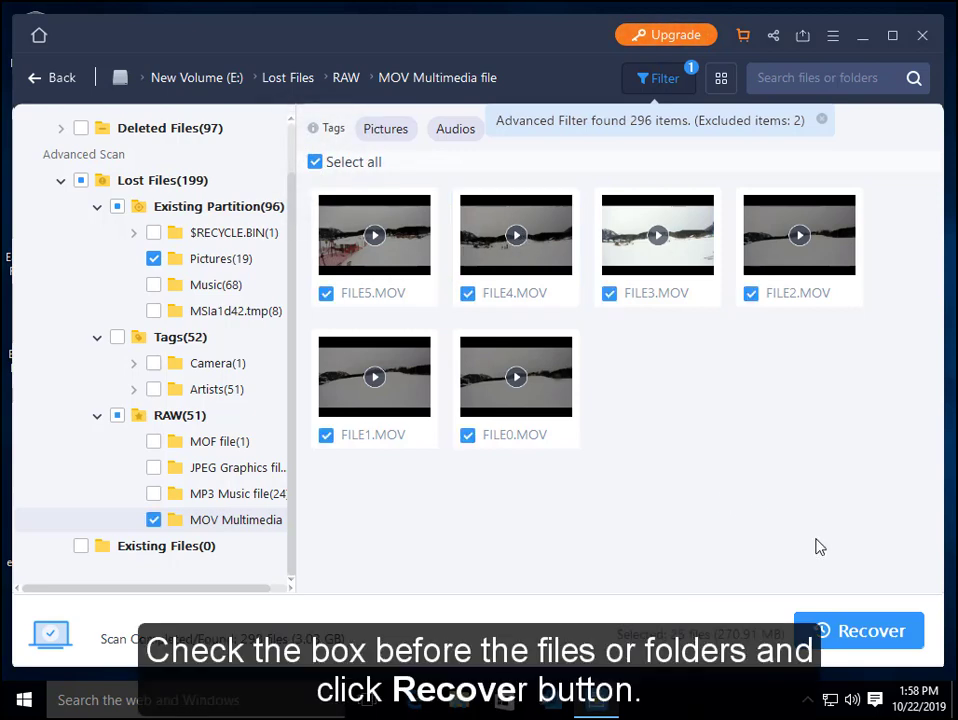
Start recovering the marked files and try to save them to New Volume (E:).
click(864, 632)
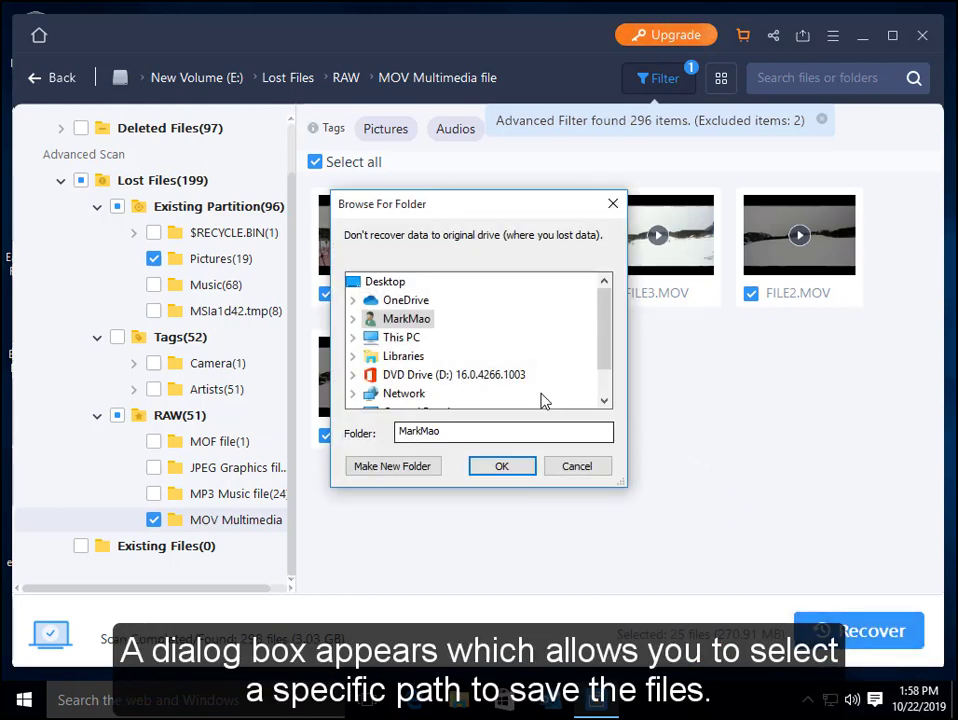
click(354, 339)
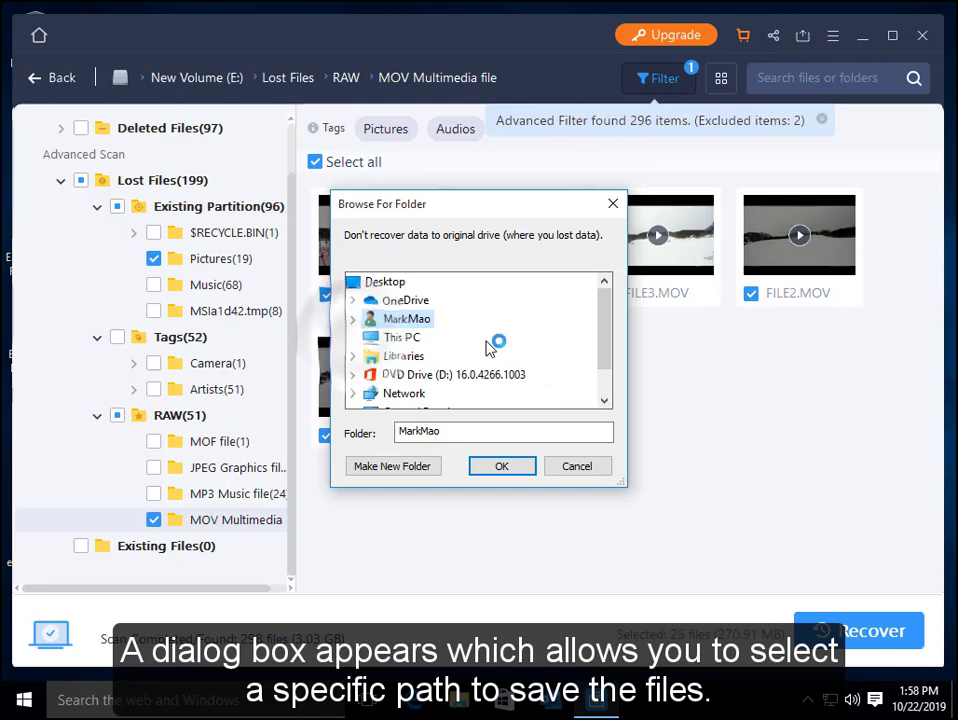
scroll(504, 355, down, 2)
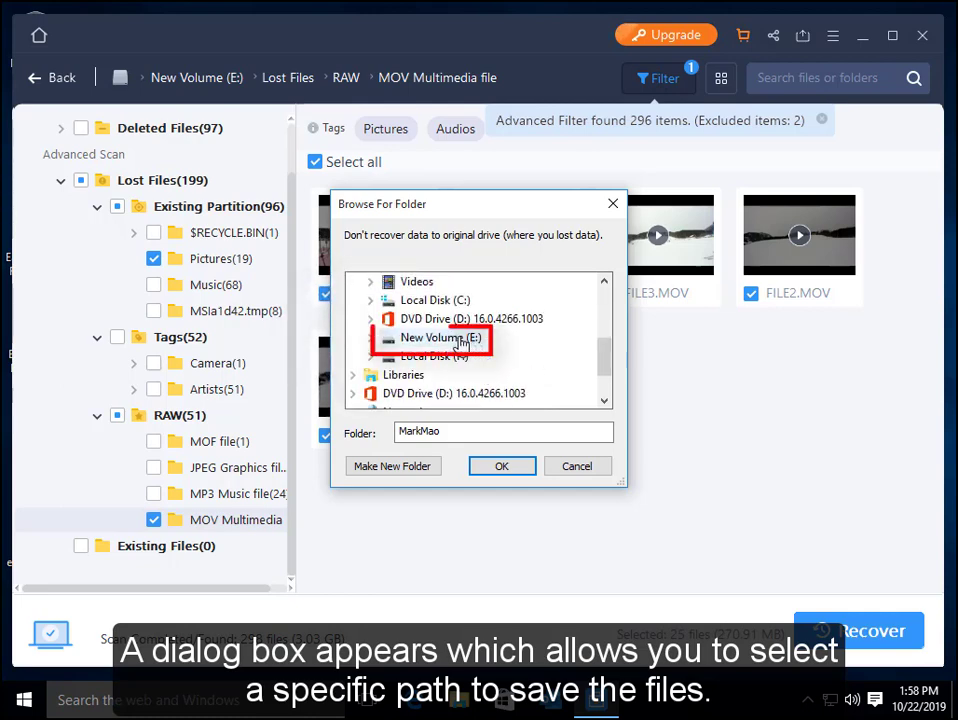
click(460, 342)
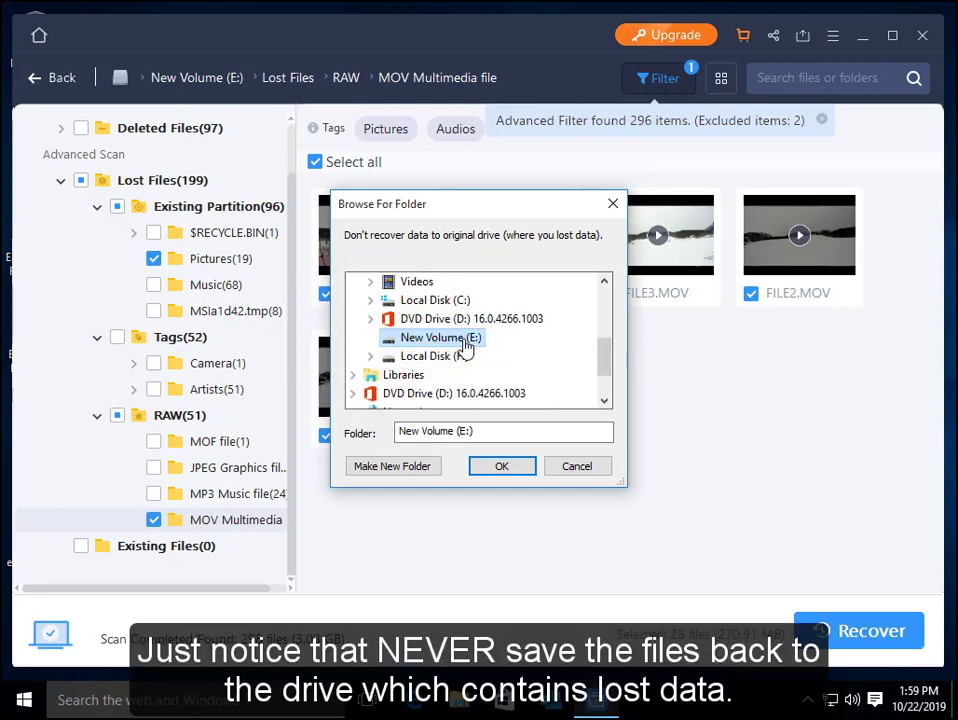
click(508, 471)
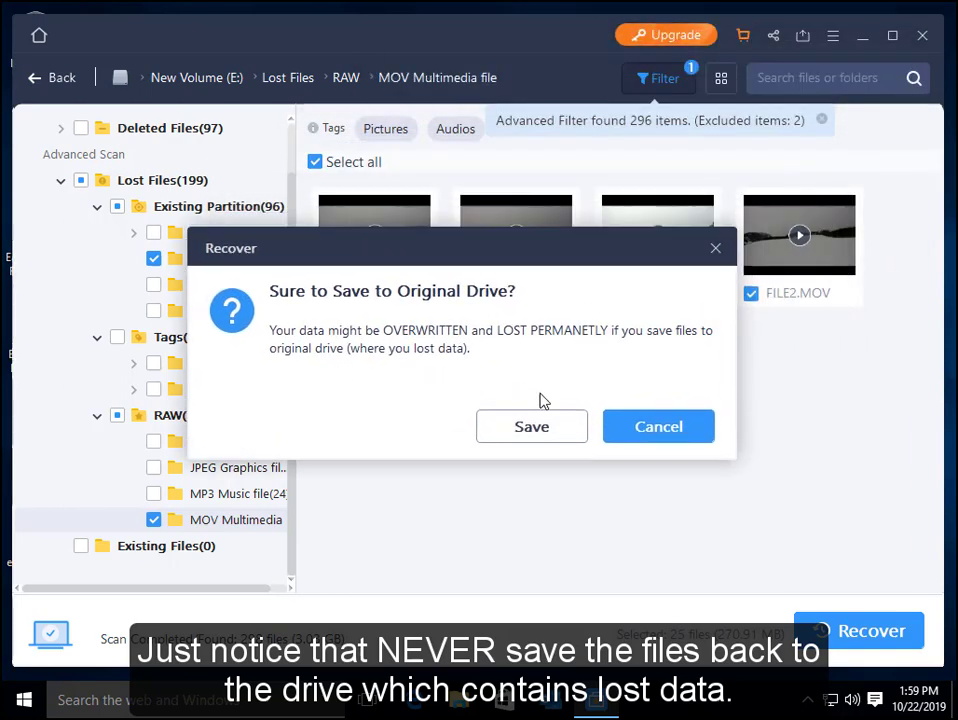
click(533, 425)
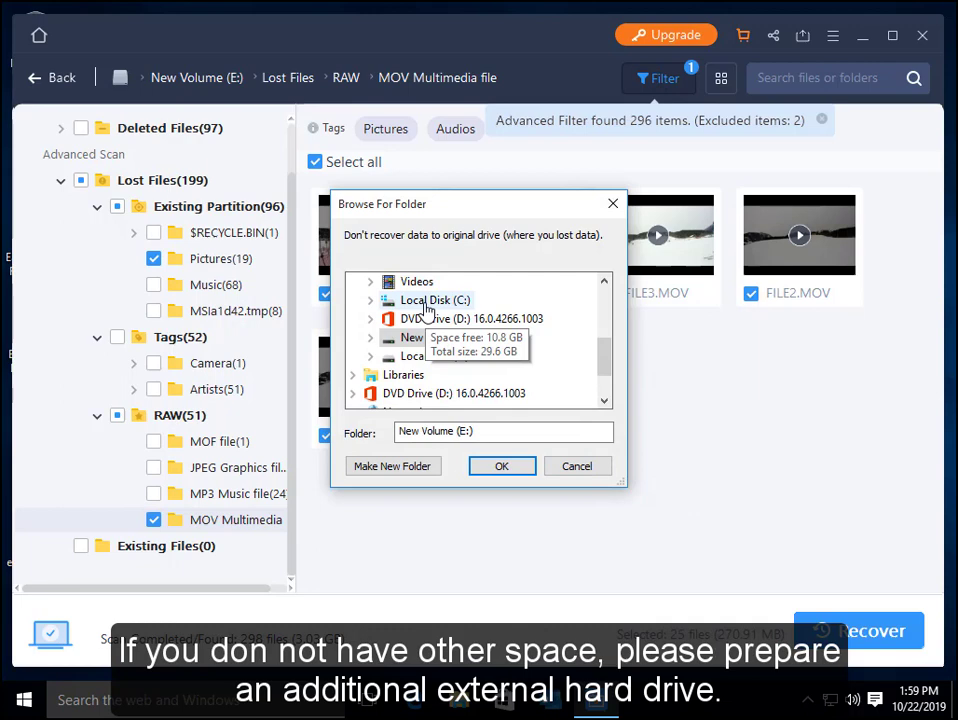
Choose the Desktop under This PC as the destination and recover the marked files there.
scroll(427, 307, up, 2)
click(420, 300)
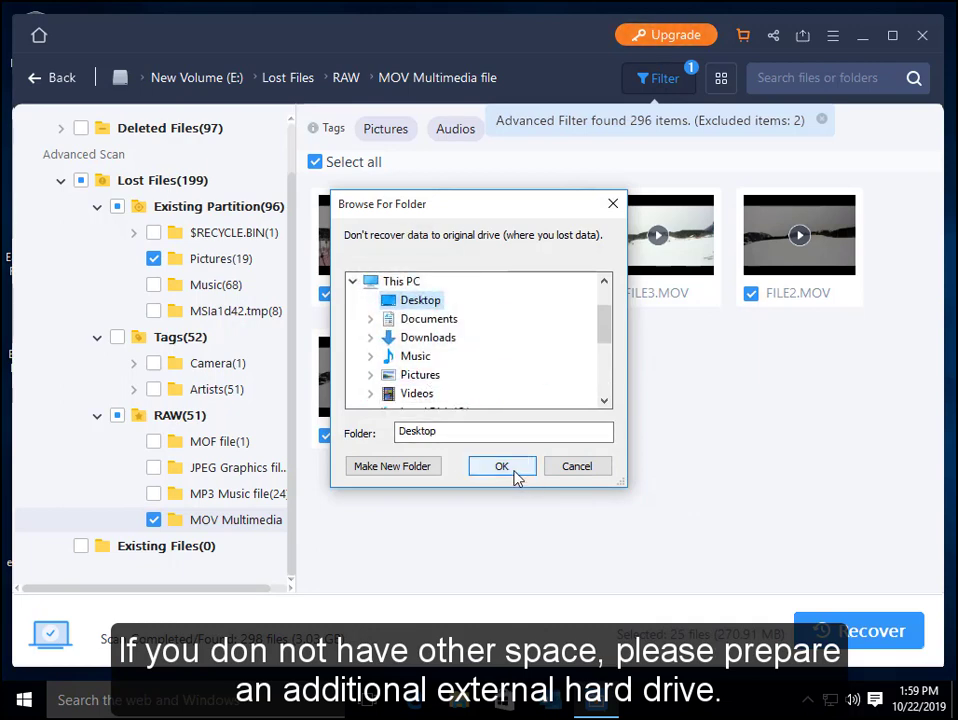
click(502, 467)
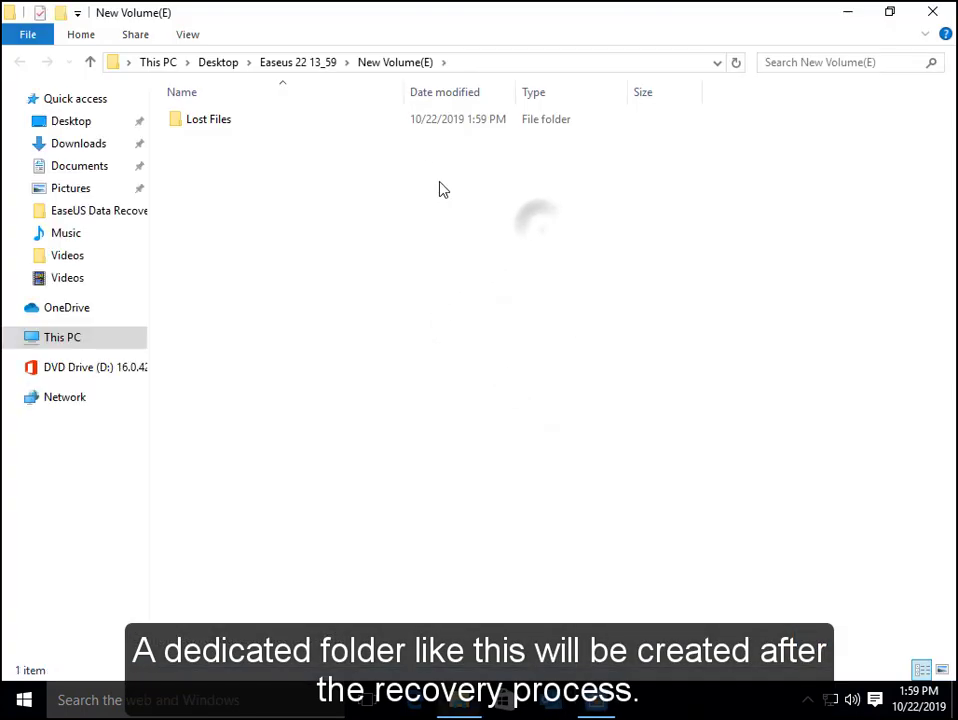
Open the recovered Pictures folder under Lost Files, Existing Partition to check the images.
double_click(421, 128)
click(268, 130)
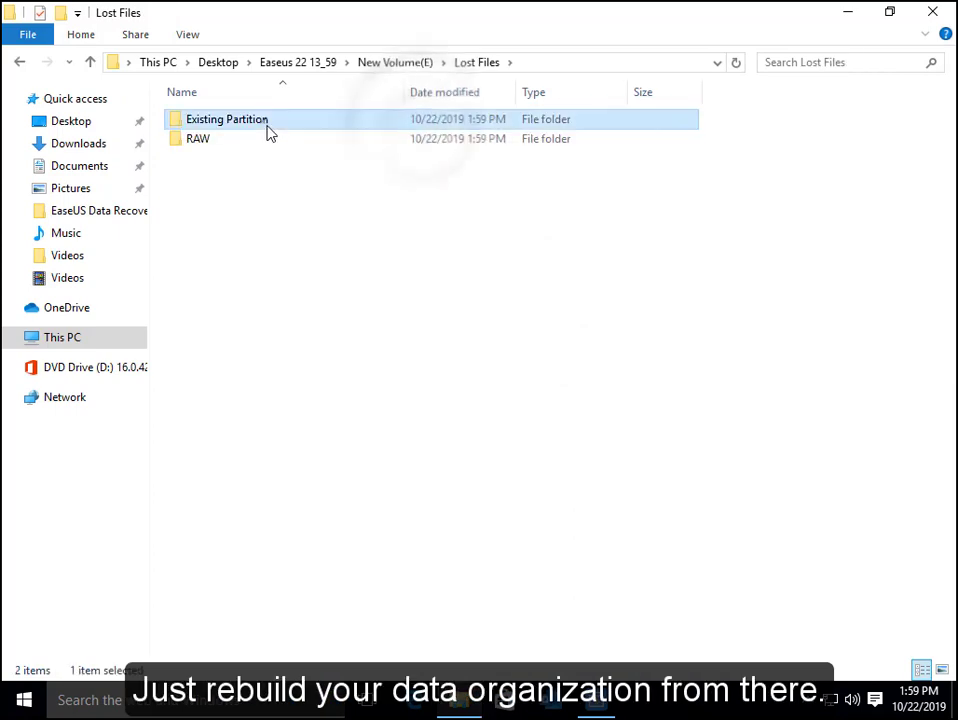
double_click(268, 130)
double_click(265, 127)
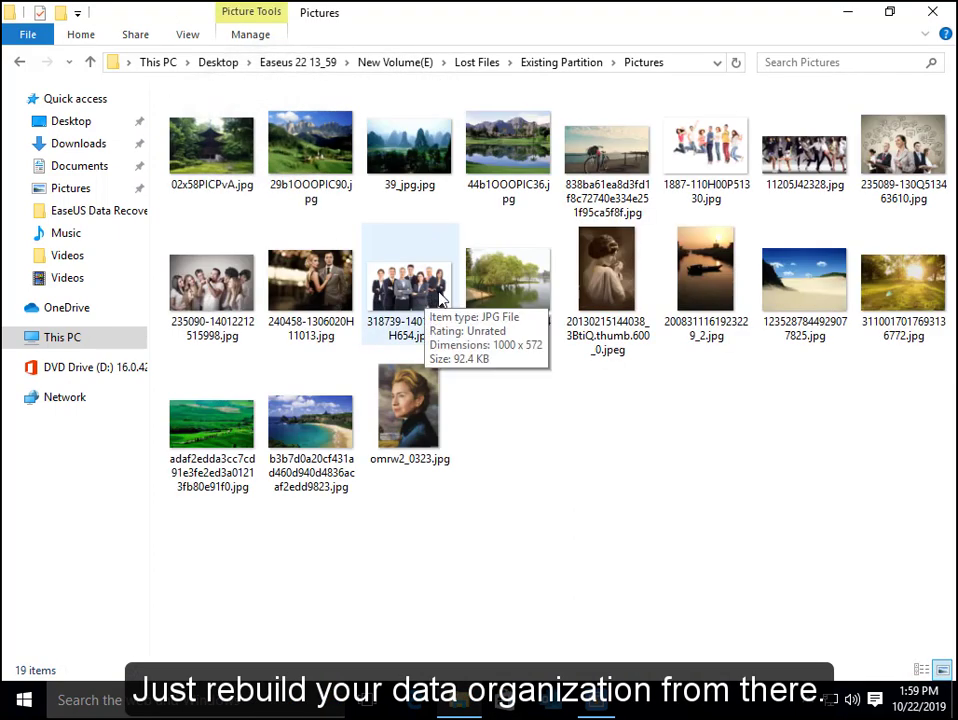
Return to Lost Files and open the MOV Multimedia file folder in RAW to check the recovered videos.
click(488, 64)
double_click(230, 142)
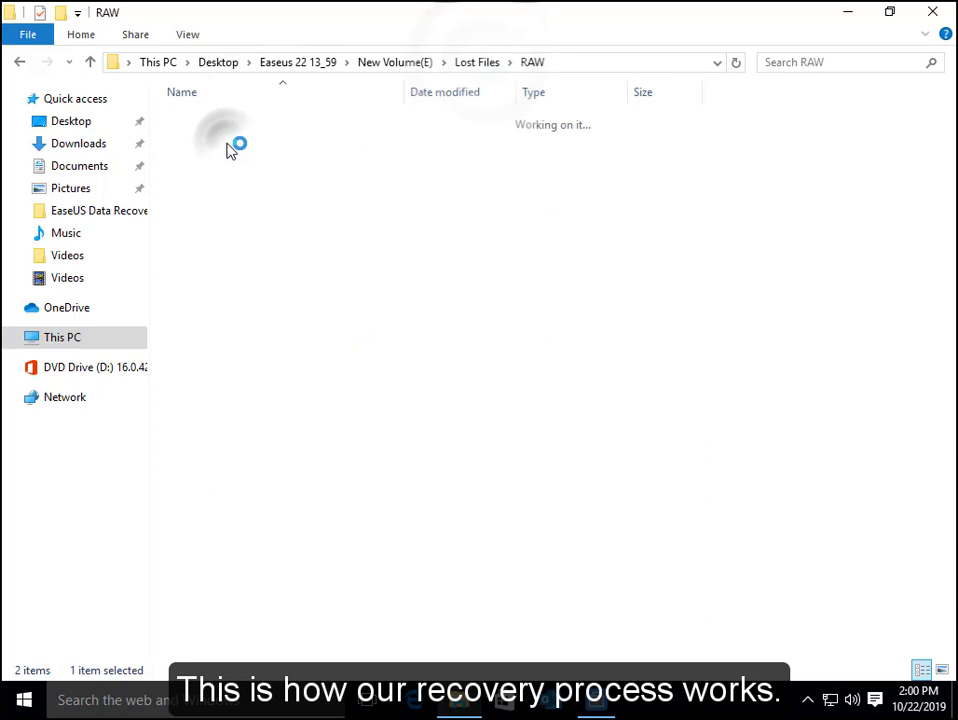
double_click(231, 122)
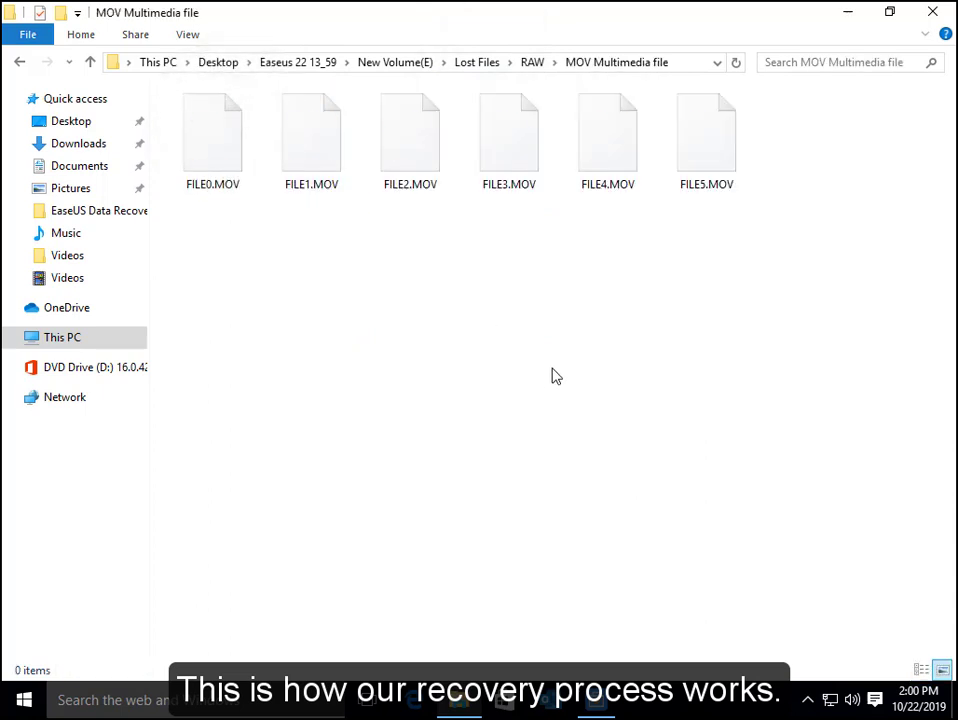